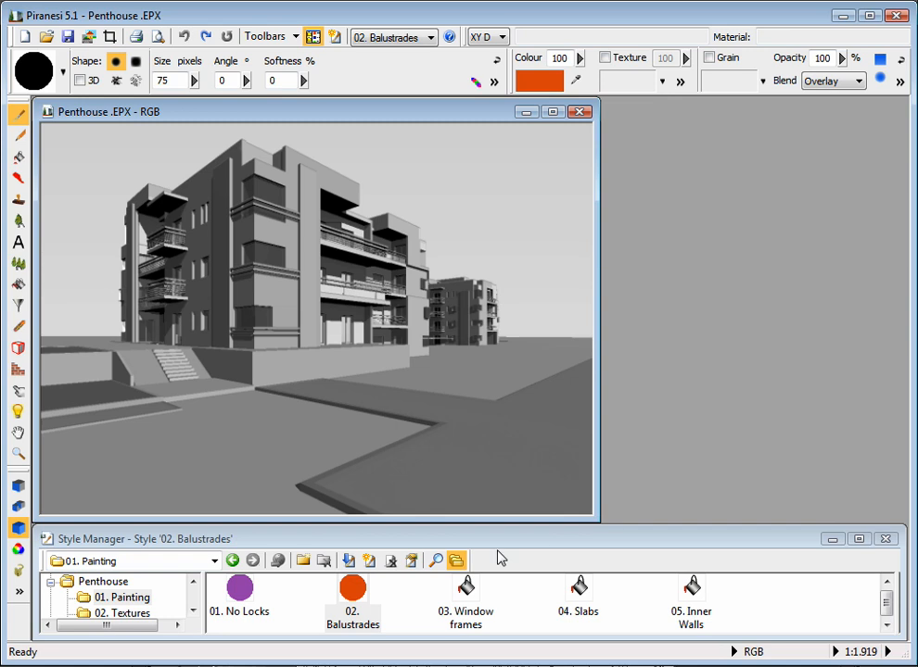
- Try painting the tall front wall column with the 02. Balustrades brush locked to a plane, and undo the strokes
left_click(351, 593)
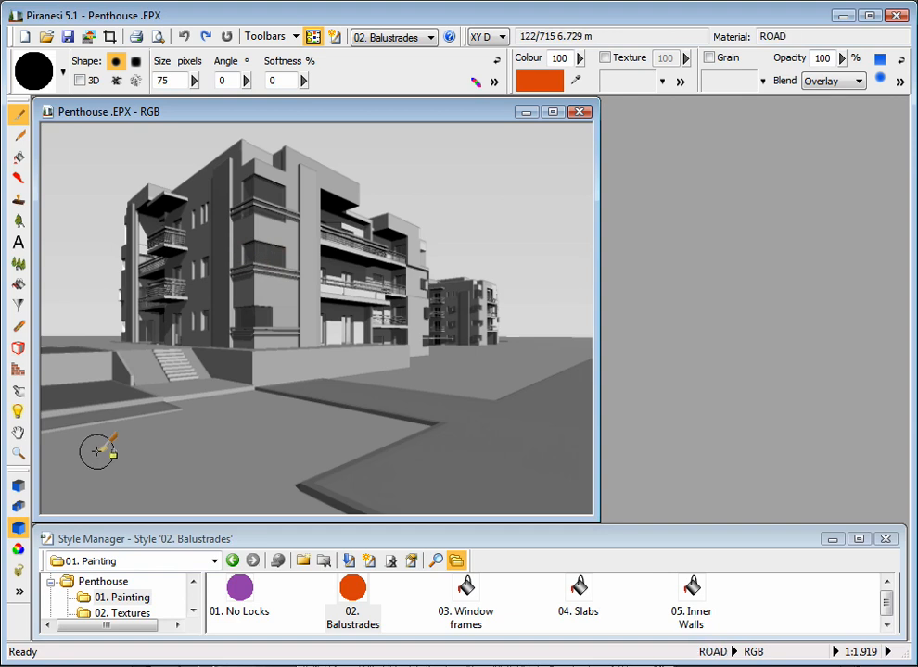
left_click(20, 487)
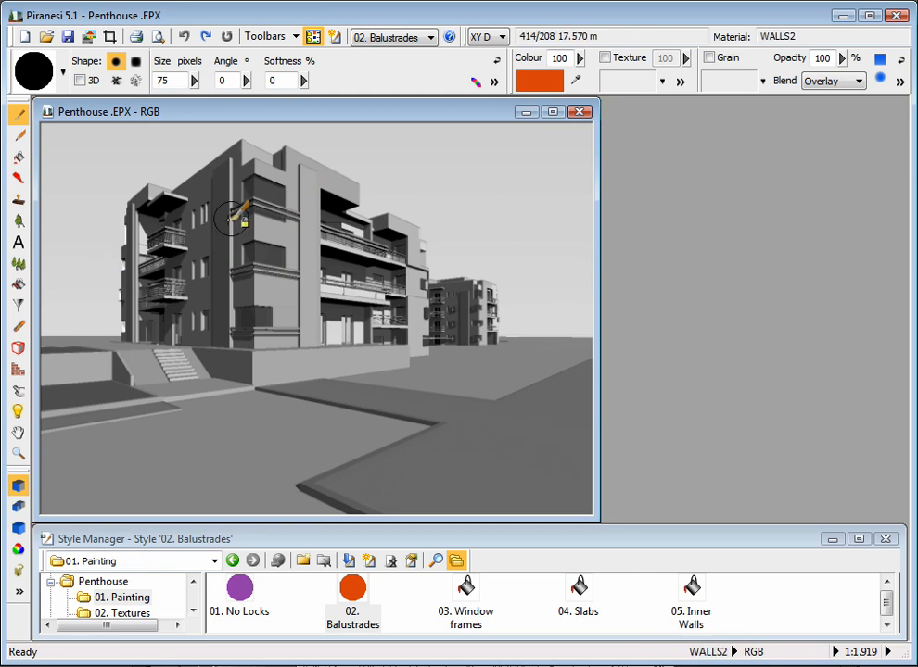
left_click(310, 179)
mouse_move(311, 179)
left_mouse_down()
mouse_move(308, 302)
mouse_move(297, 332)
mouse_move(278, 322)
left_mouse_up()
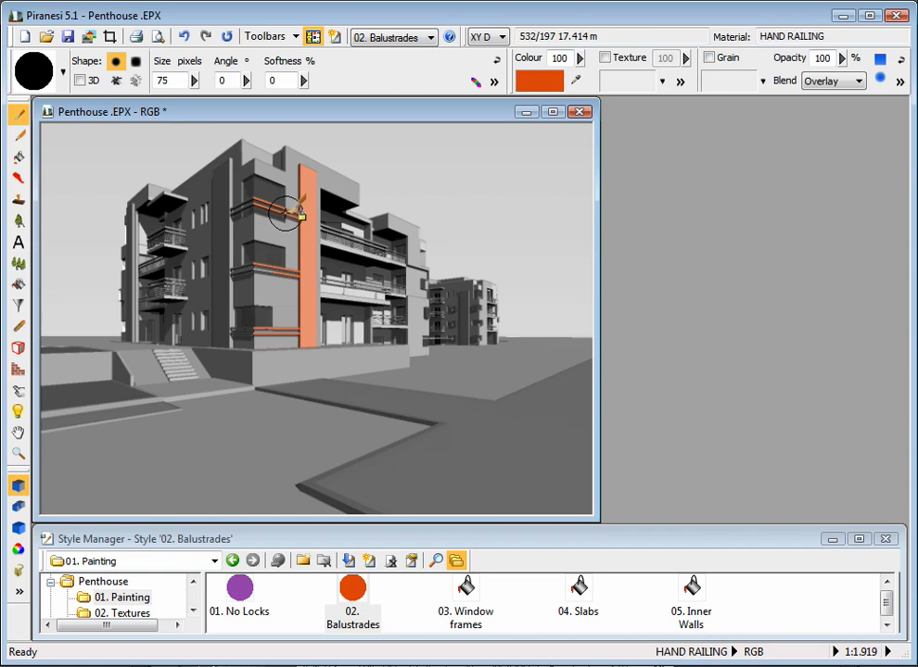
key("ctrl+z")
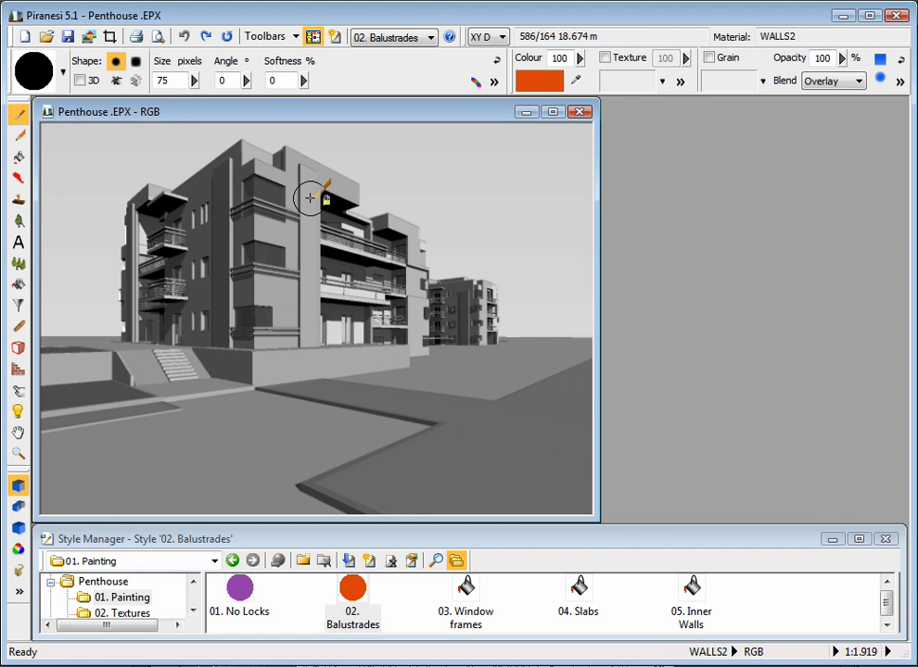
left_click(310, 198)
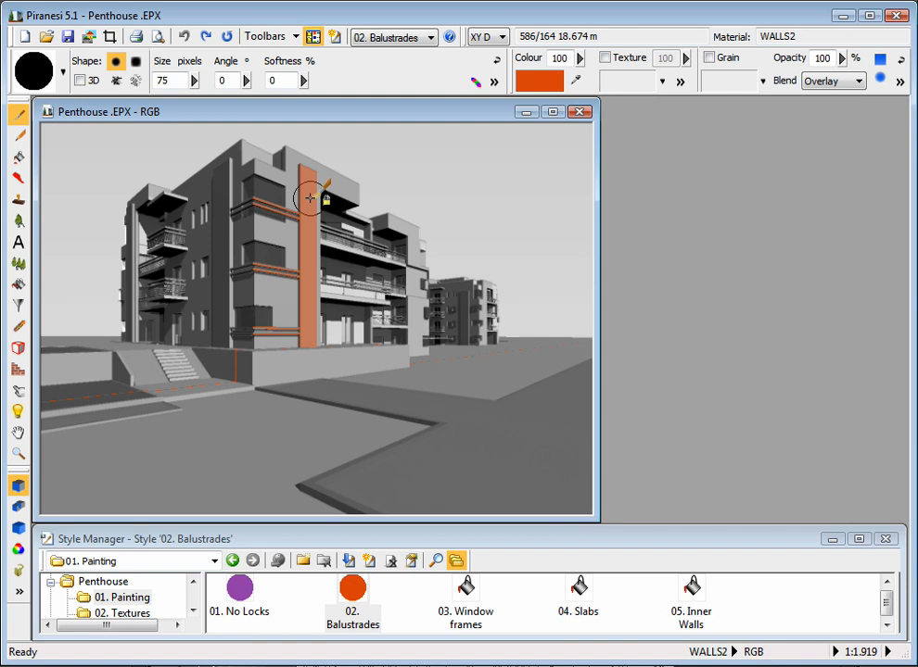
key("ctrl+z")
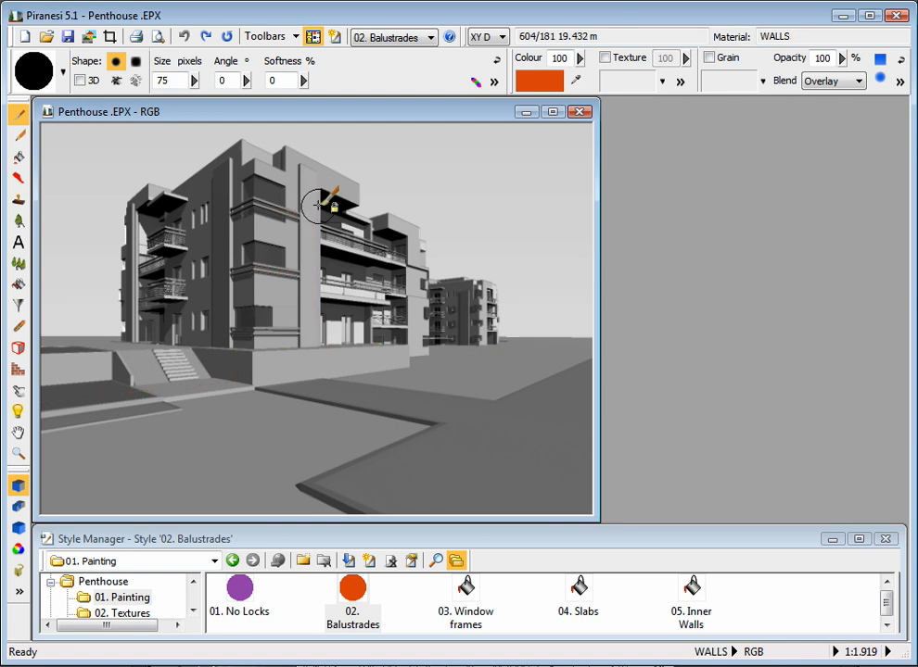
- Try the 02. Balustrades brush on the retaining wall with the orientation lock, and undo the paint
left_click(19, 506)
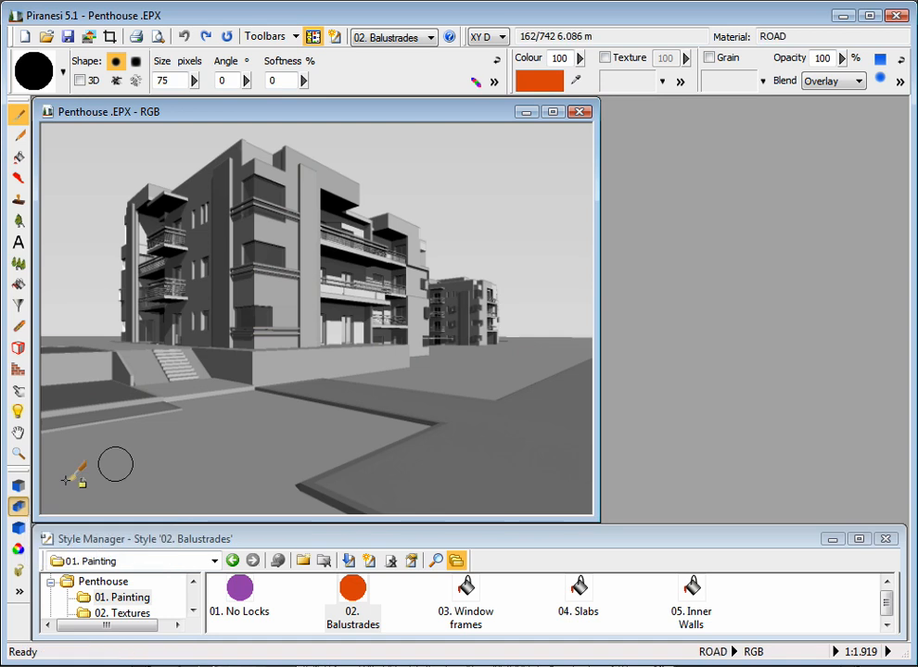
left_click(358, 364)
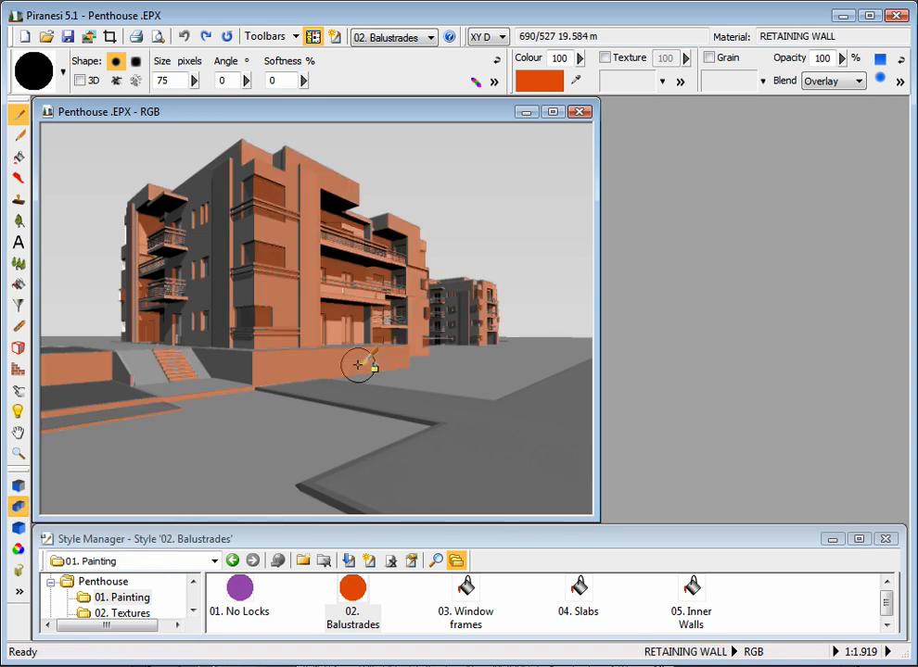
key("ctrl+z")
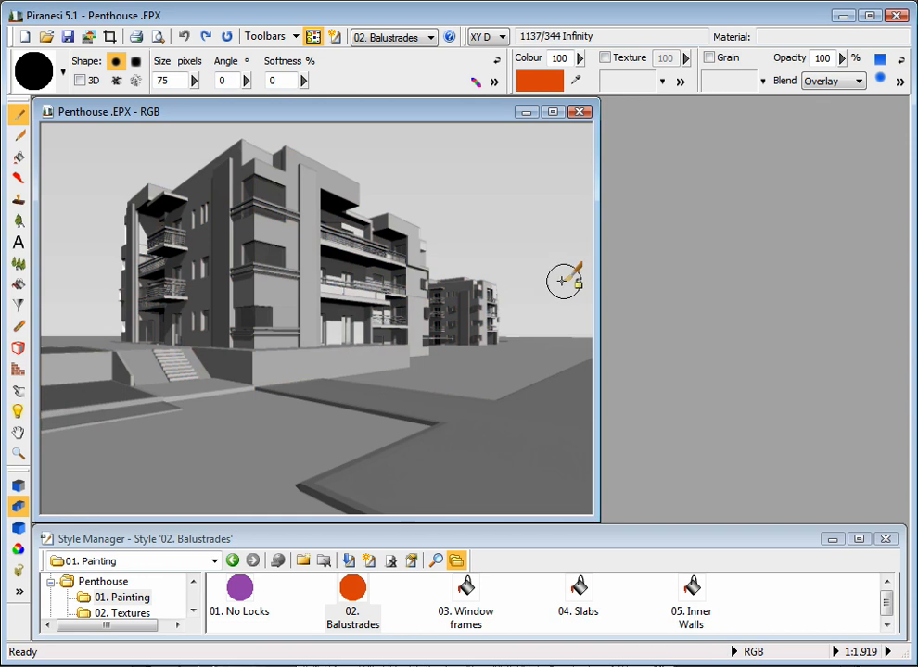
left_click(330, 361)
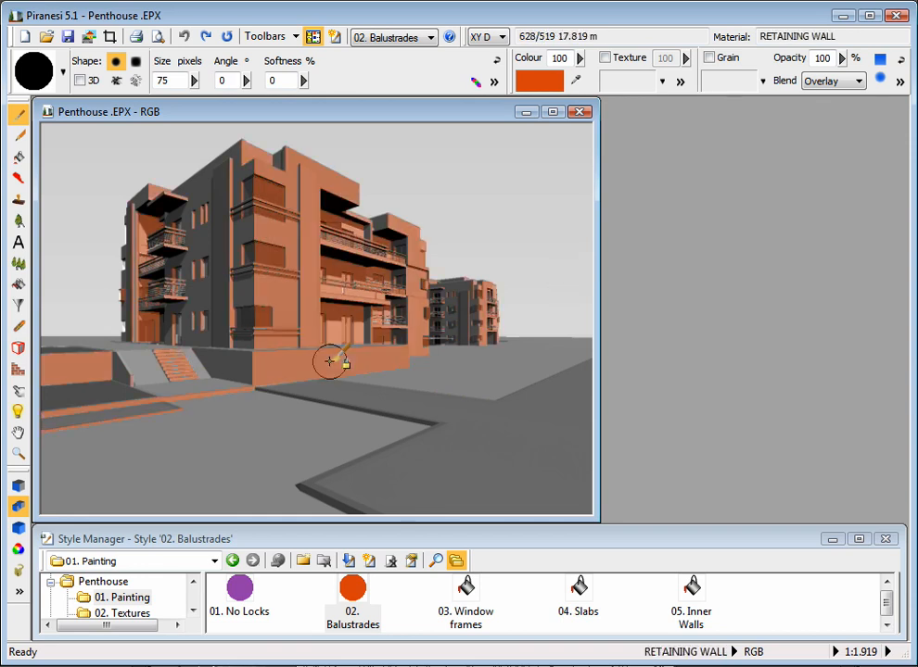
key("ctrl+z")
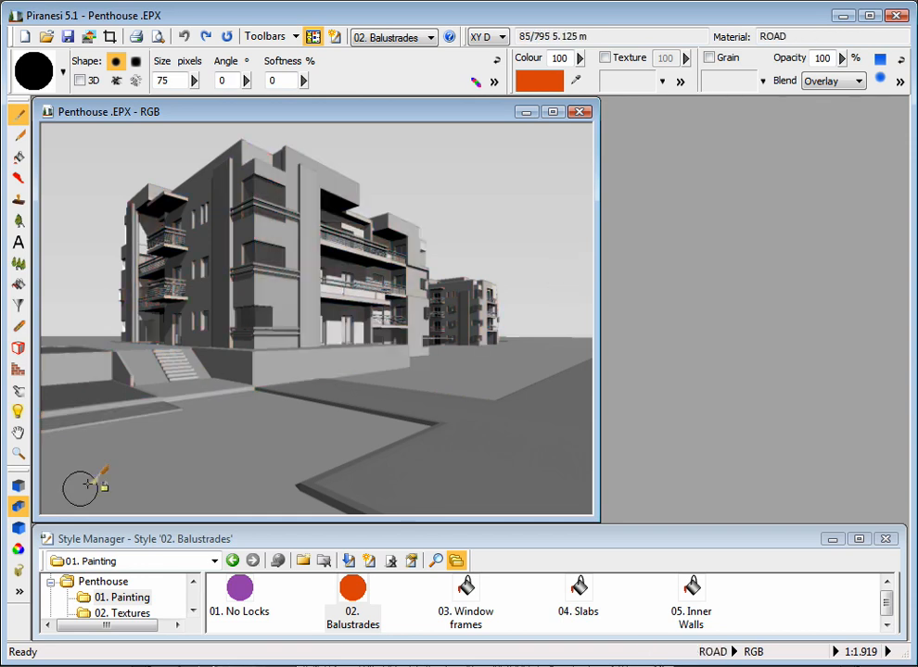
- Lock painting to the material under the cursor instead of the orientation, and try the brush on the retaining wall
left_click(18, 528)
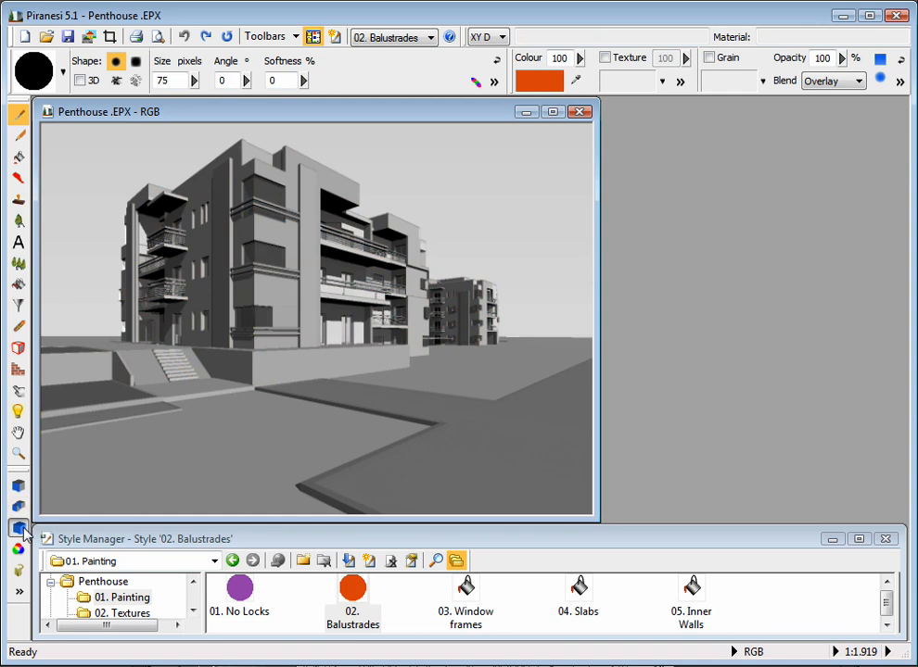
left_click(337, 361)
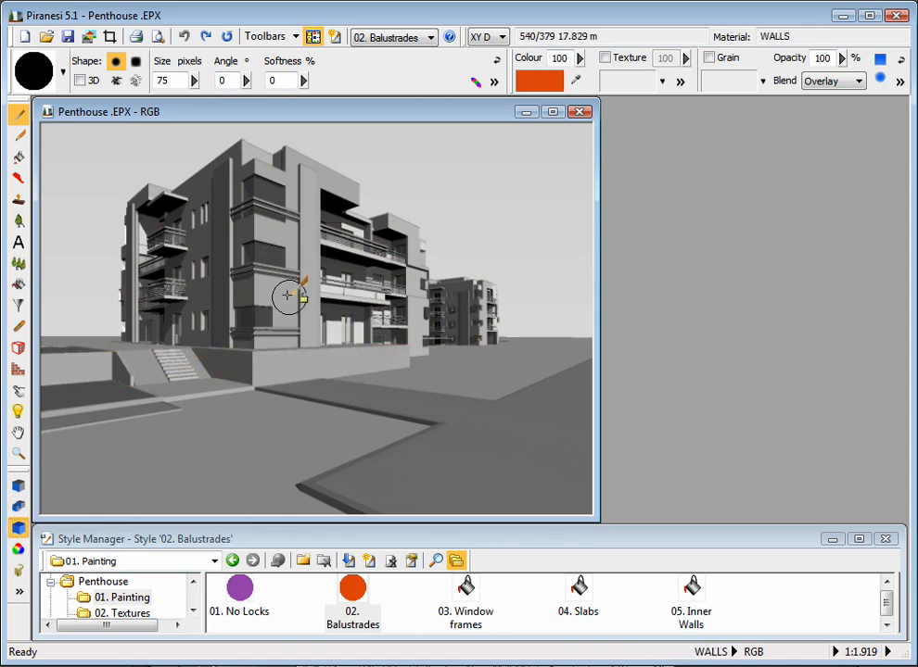
mouse_move(506, 425)
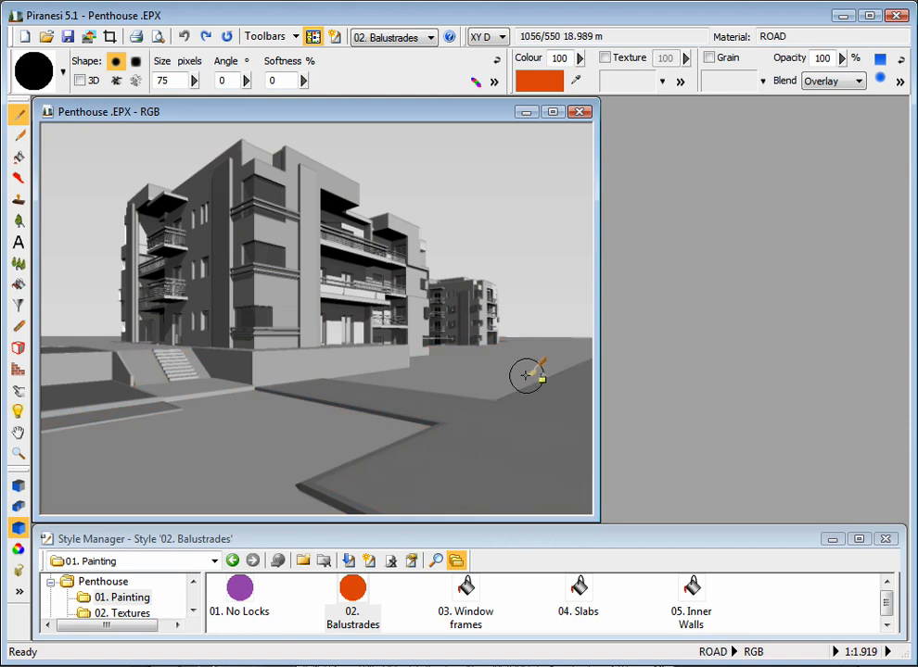
- Paint the balcony hand railings across the building orange with the 02. Balustrades style
left_click(353, 596)
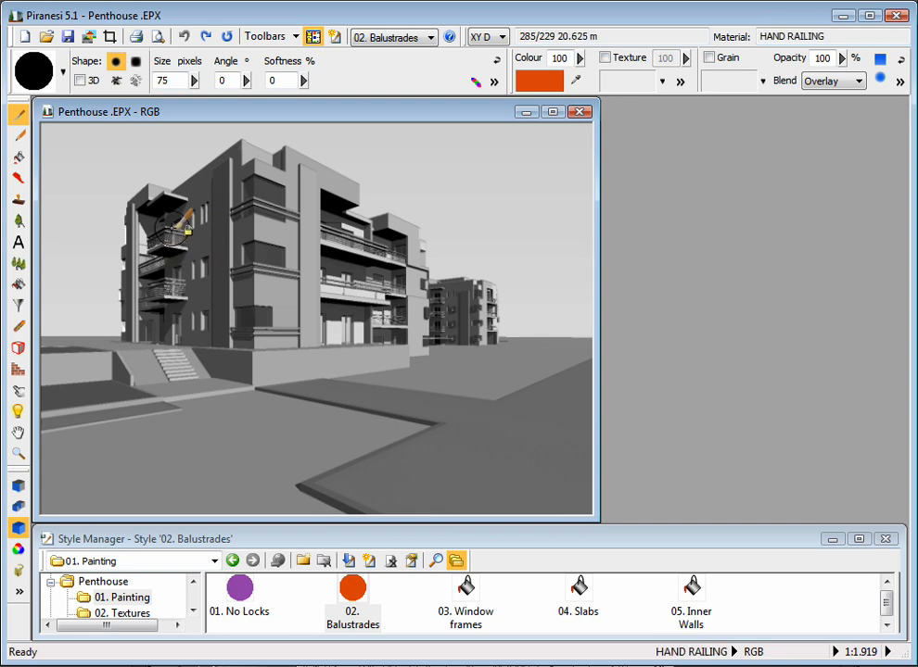
mouse_move(169, 229)
left_mouse_down()
mouse_move(140, 185)
mouse_move(98, 213)
mouse_move(111, 208)
mouse_move(176, 309)
mouse_move(334, 333)
mouse_move(283, 293)
mouse_move(262, 212)
mouse_move(380, 246)
mouse_move(312, 280)
mouse_move(488, 322)
left_mouse_up()
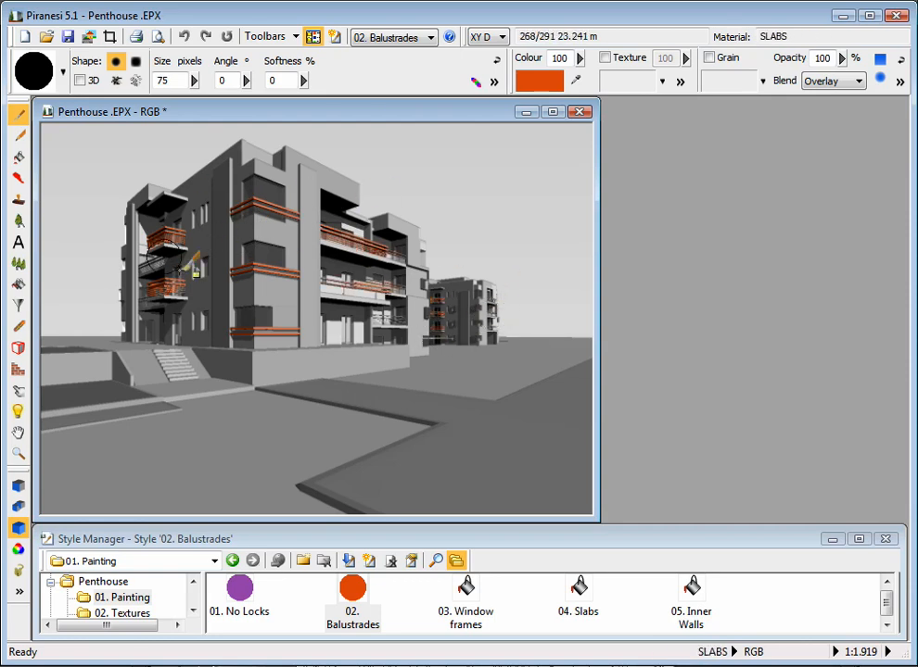
scroll(222, 209, "up", 1)
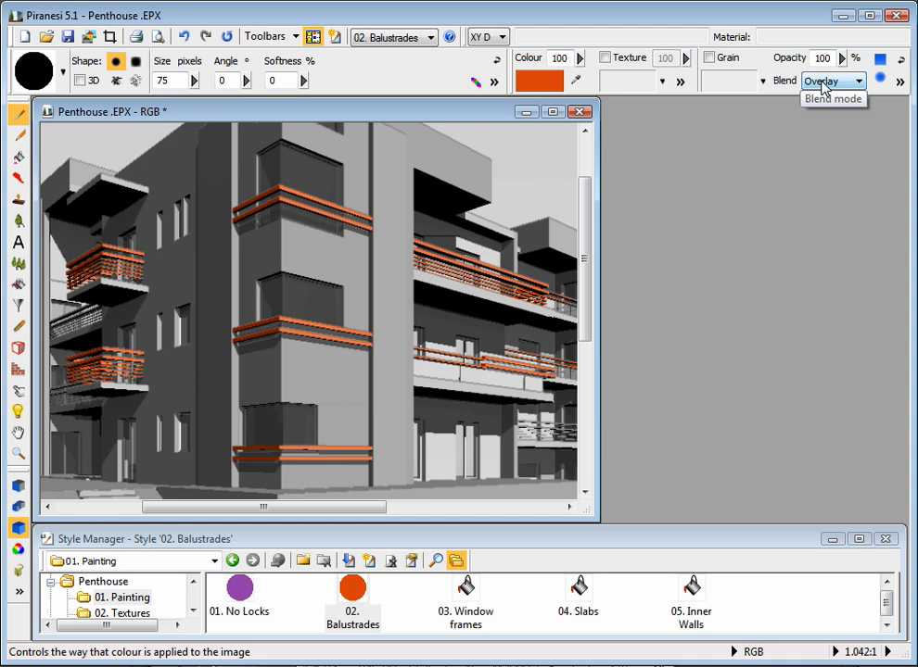
scroll(309, 324, "down", 1)
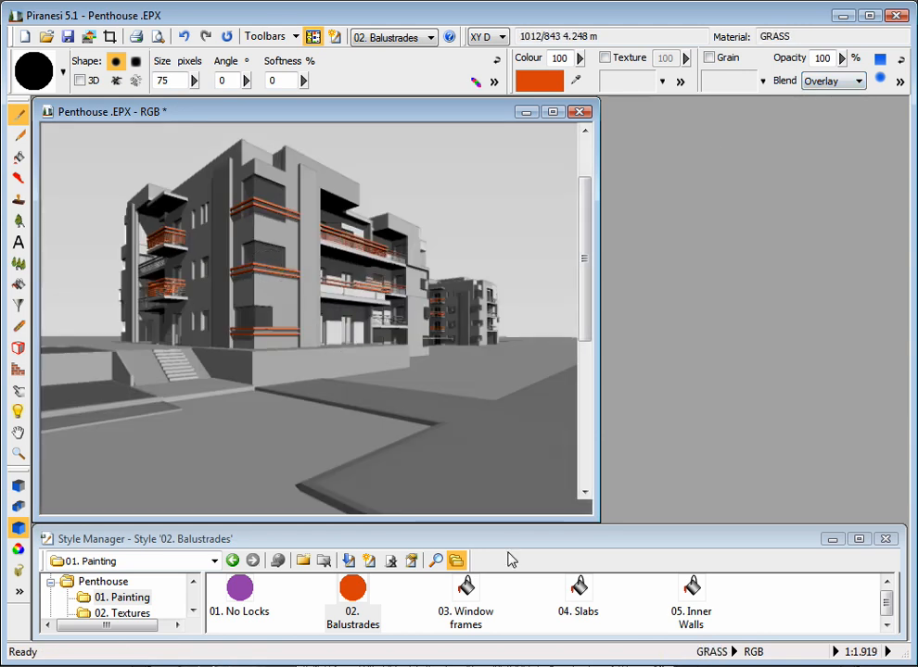
- Fill the window frames dark red with the 03. Window frames style
left_click(467, 596)
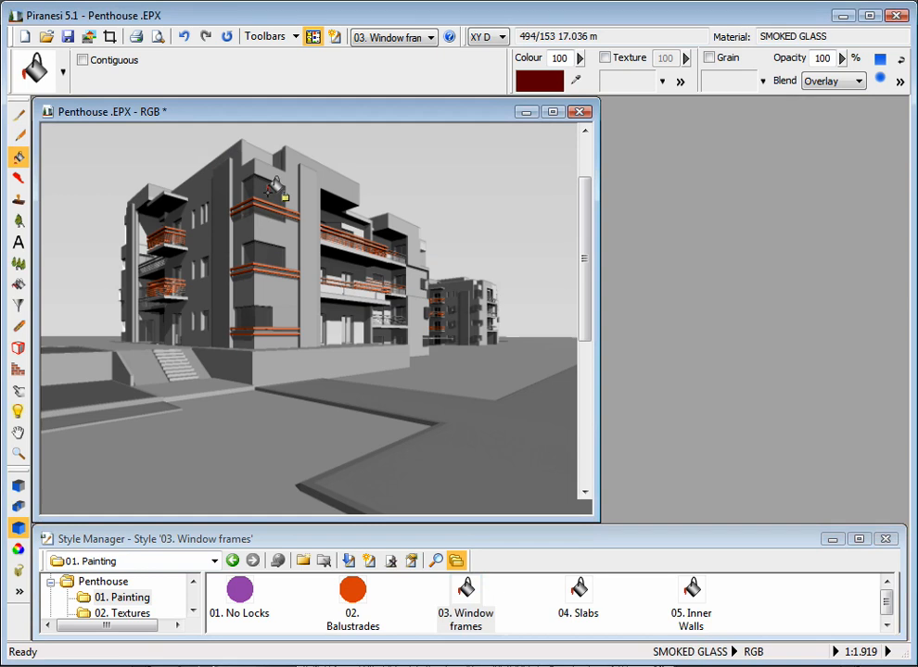
scroll(276, 185, "up", 1)
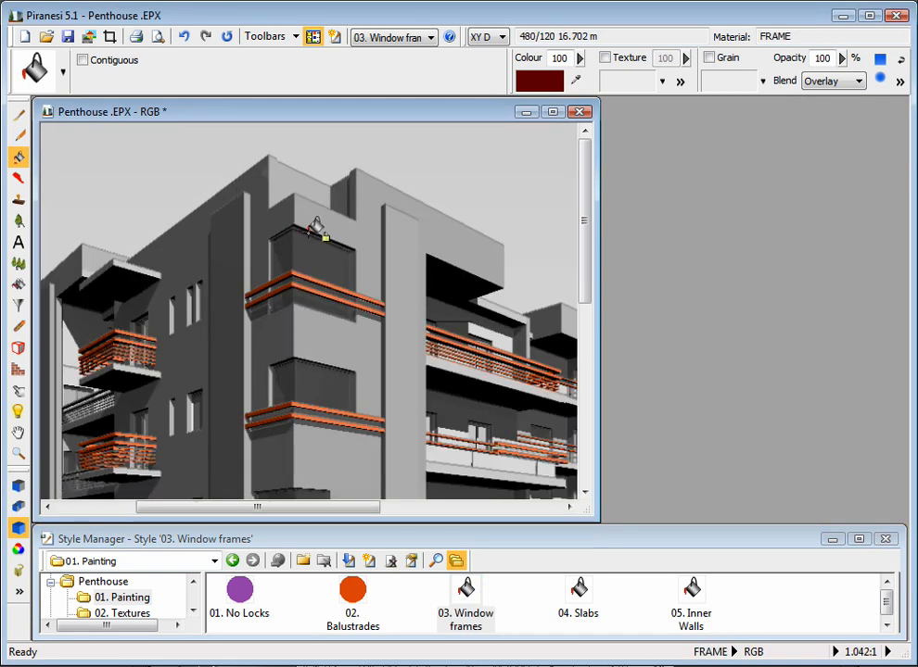
left_click(314, 225)
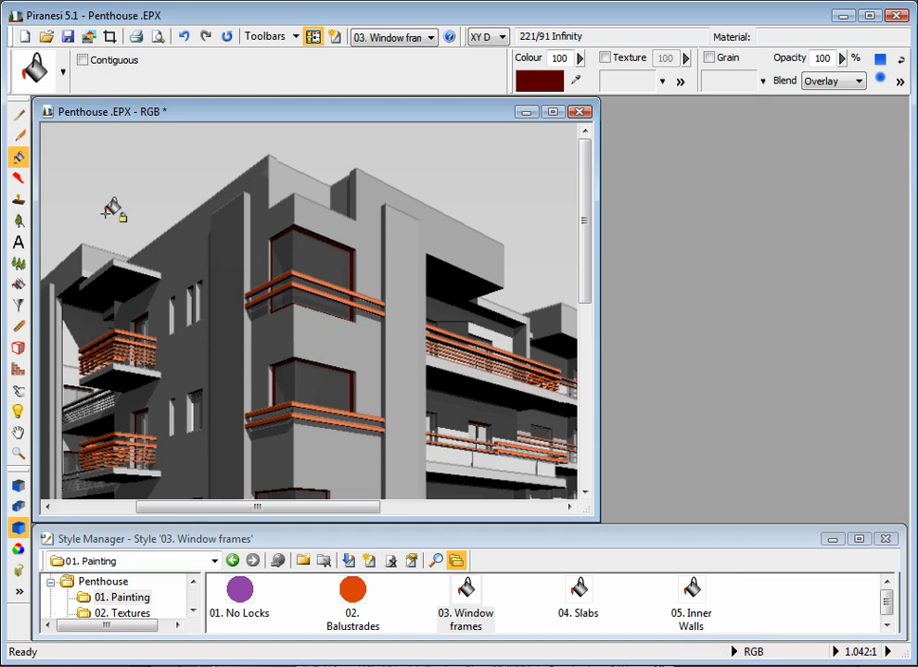
left_click(17, 159)
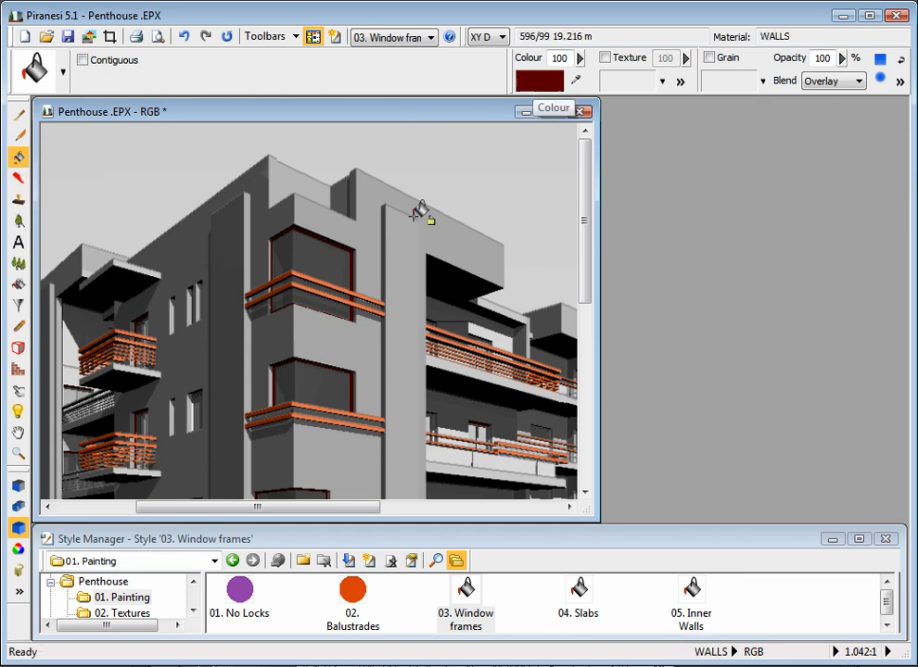
- Fill the balcony and roof slabs green with the 04. Slabs style
scroll(405, 224, "down", 1)
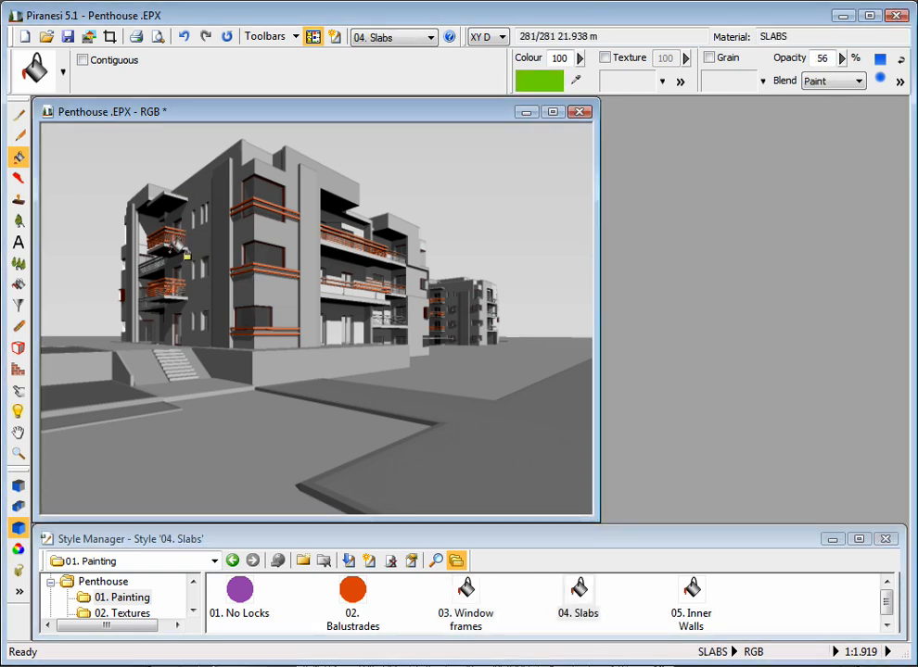
left_click(180, 243)
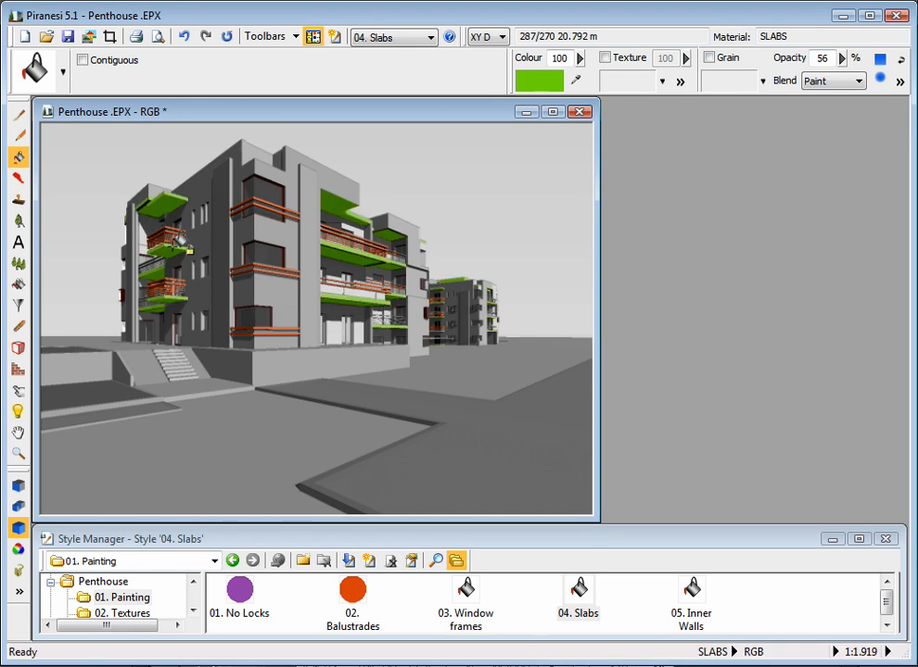
- Load the Nicks Colours.palette file into the colour settings palette
left_click(539, 82)
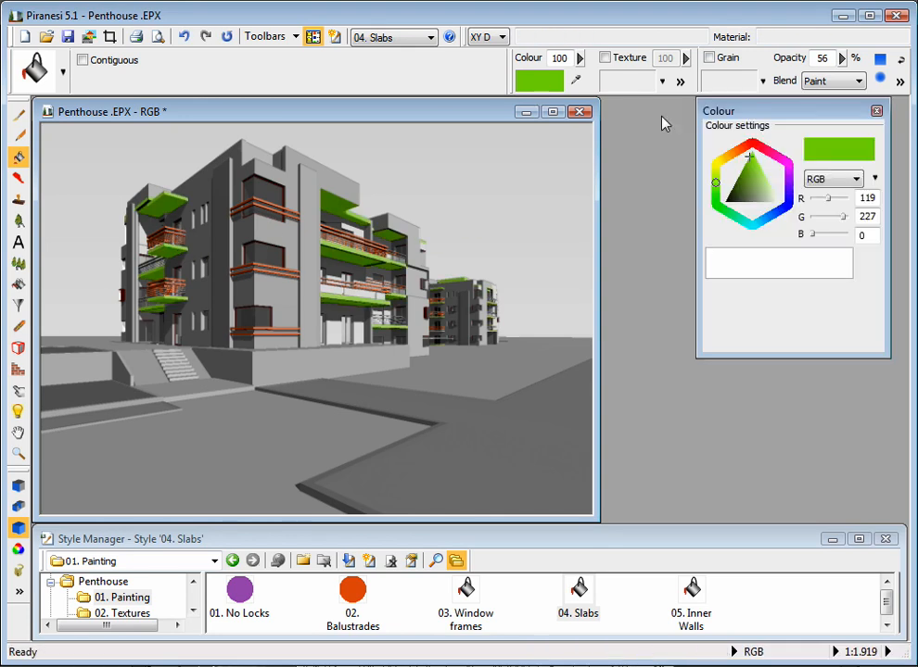
left_click(875, 180)
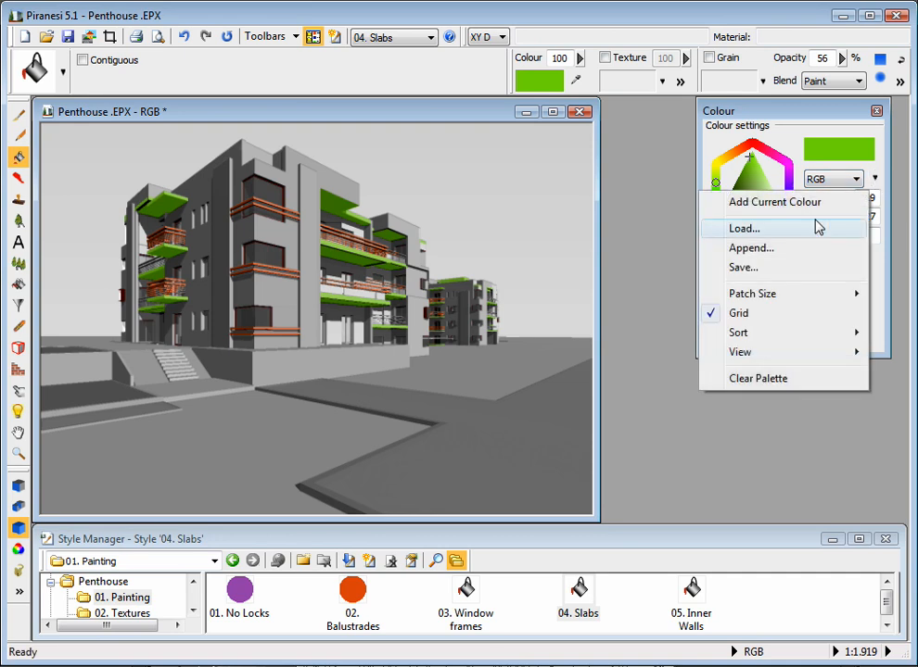
left_click(804, 229)
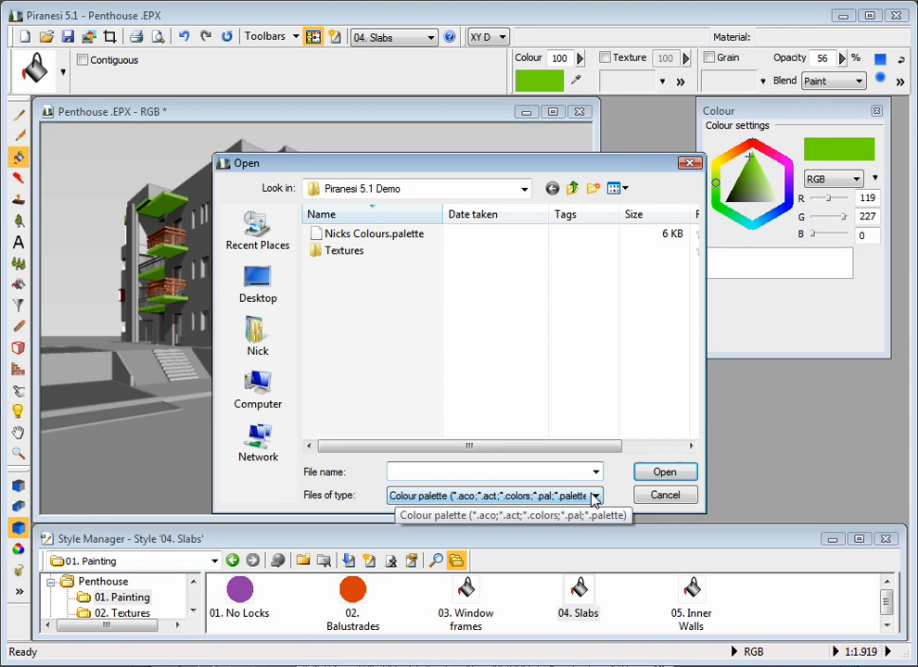
left_click(381, 239)
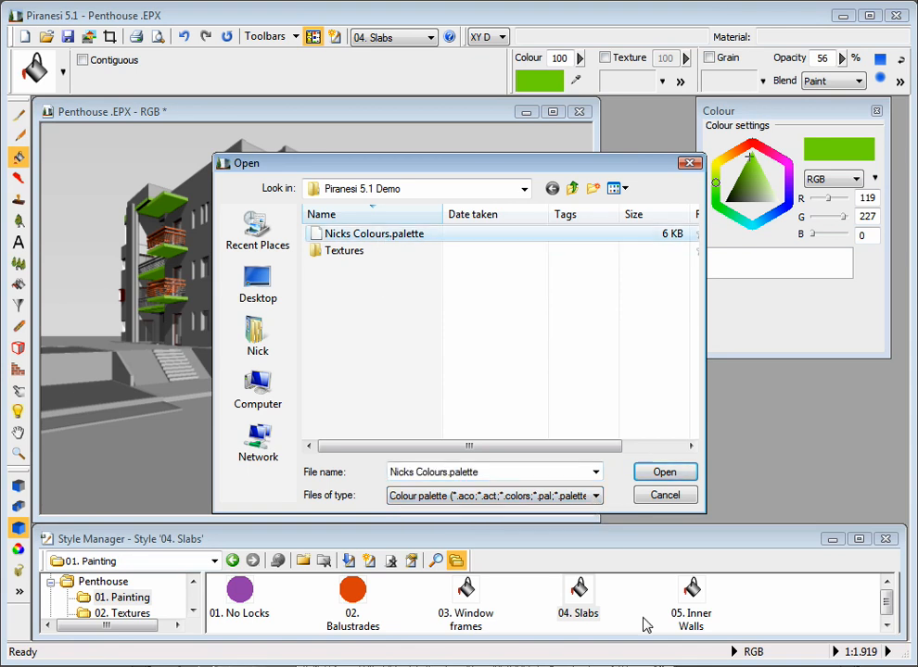
left_click(665, 473)
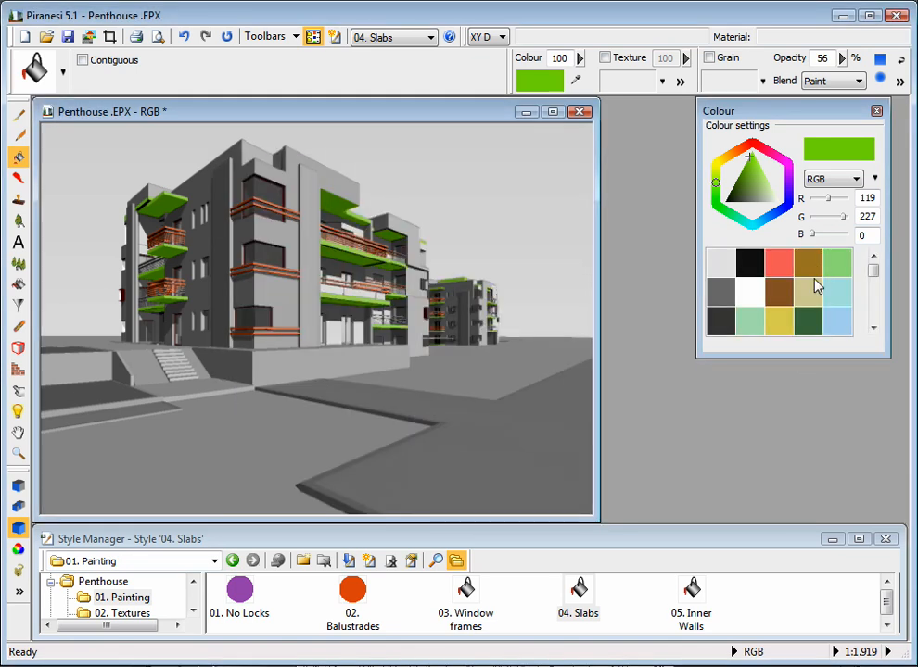
- Choose the beige palette colour (RGB 212, 206, 150) and reapply the slab fill with it
left_click(809, 294)
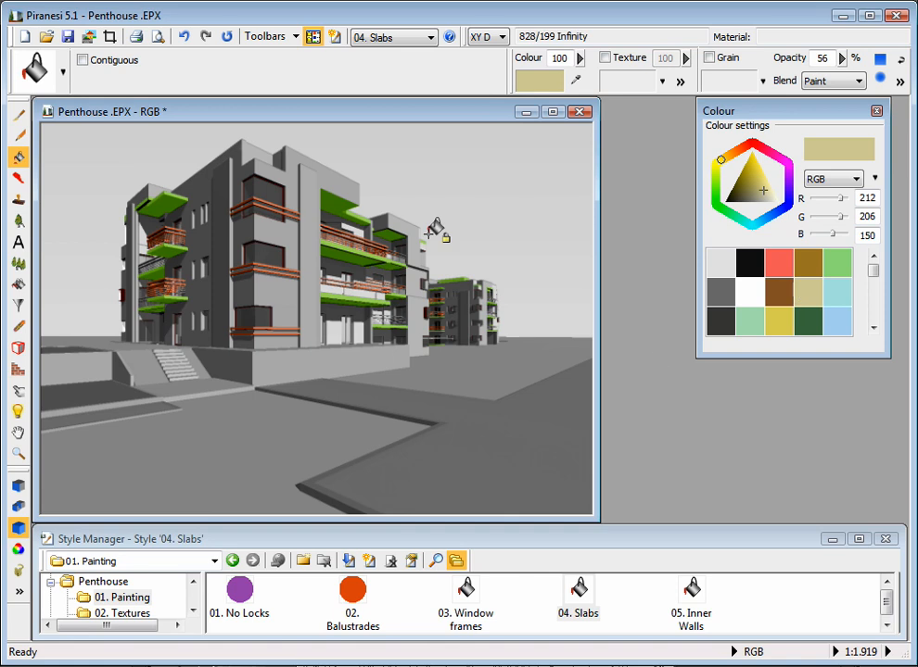
left_click(226, 36)
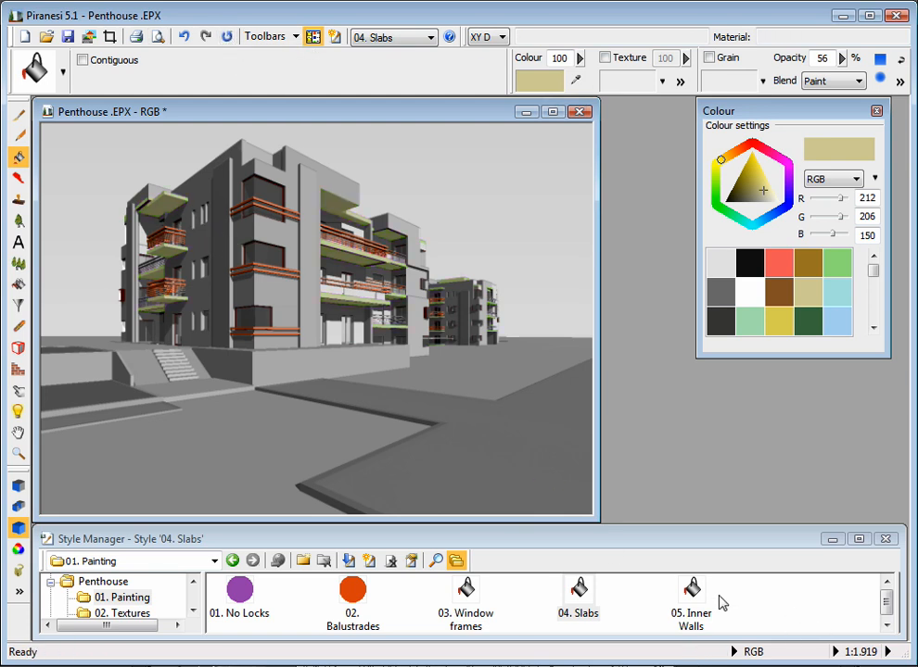
- Load the 05. Inner Walls painting style and inspect its grain settings
left_click(693, 601)
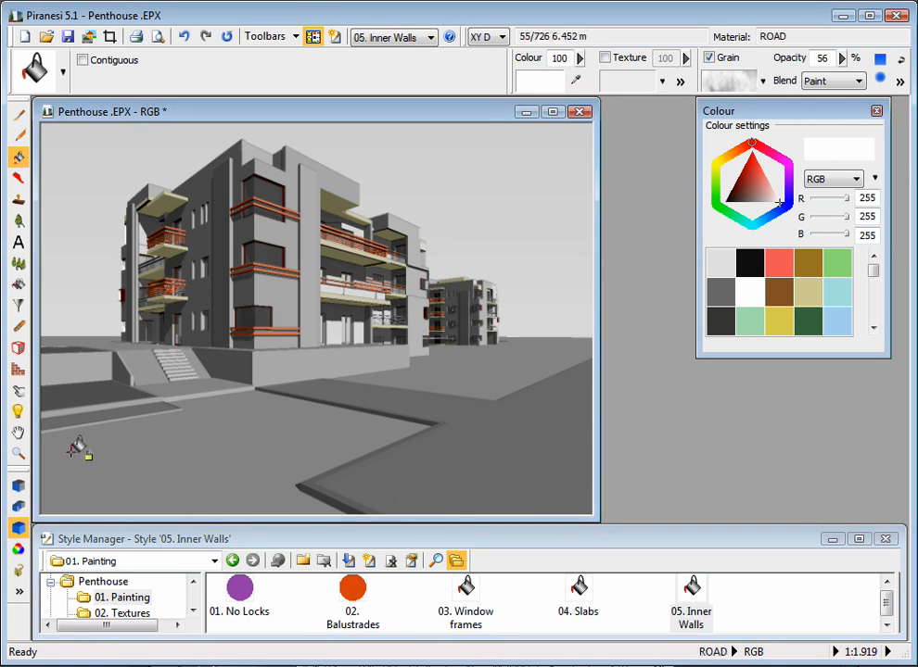
left_click(730, 84)
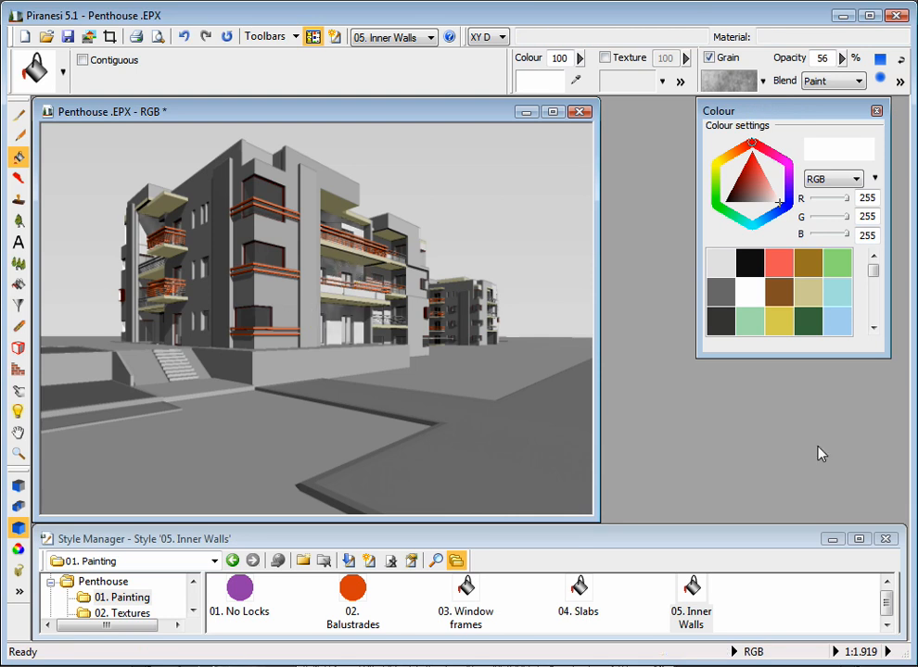
left_click(691, 615)
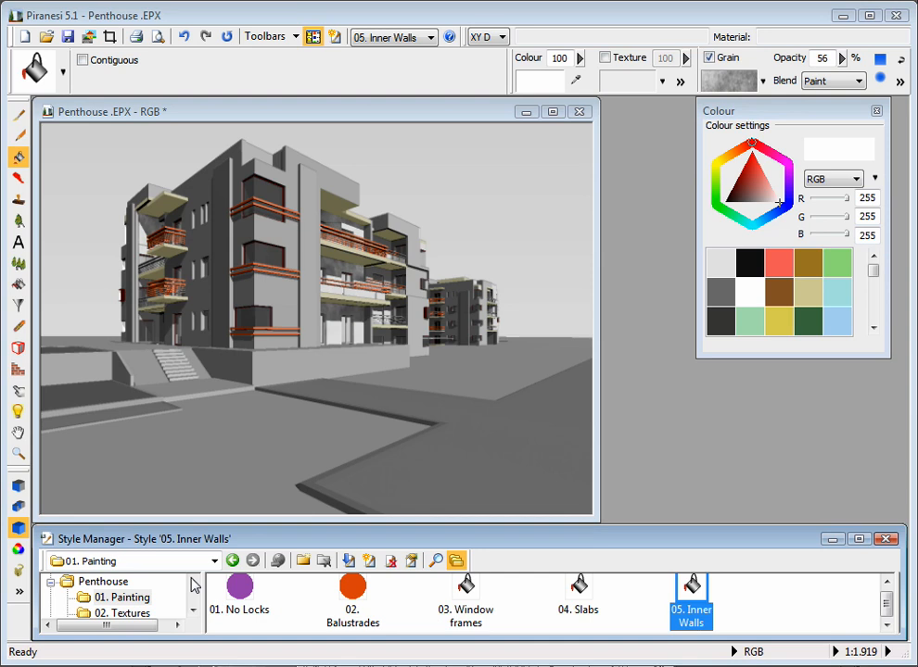
left_click(899, 82)
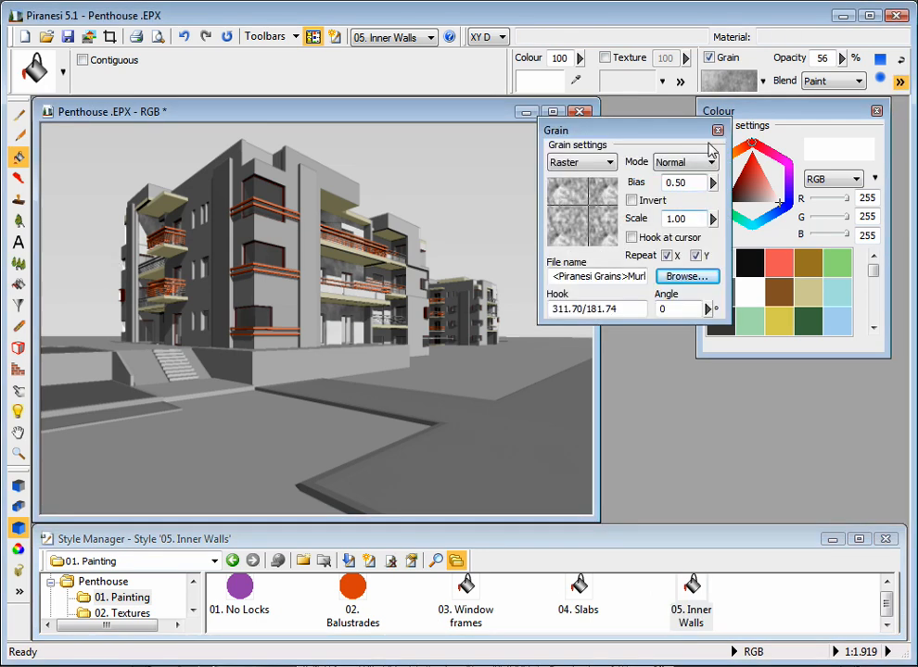
left_click(718, 130)
- Fill the sky behind the buildings with the 01. Background style from the 02. Textures category, with the texture settings open
left_click(135, 614)
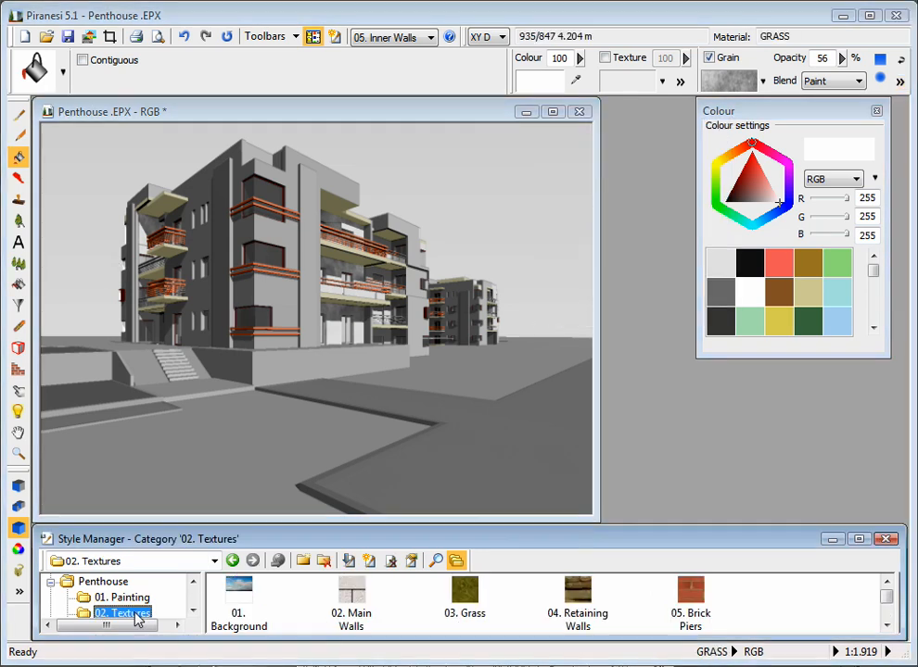
left_click(239, 598)
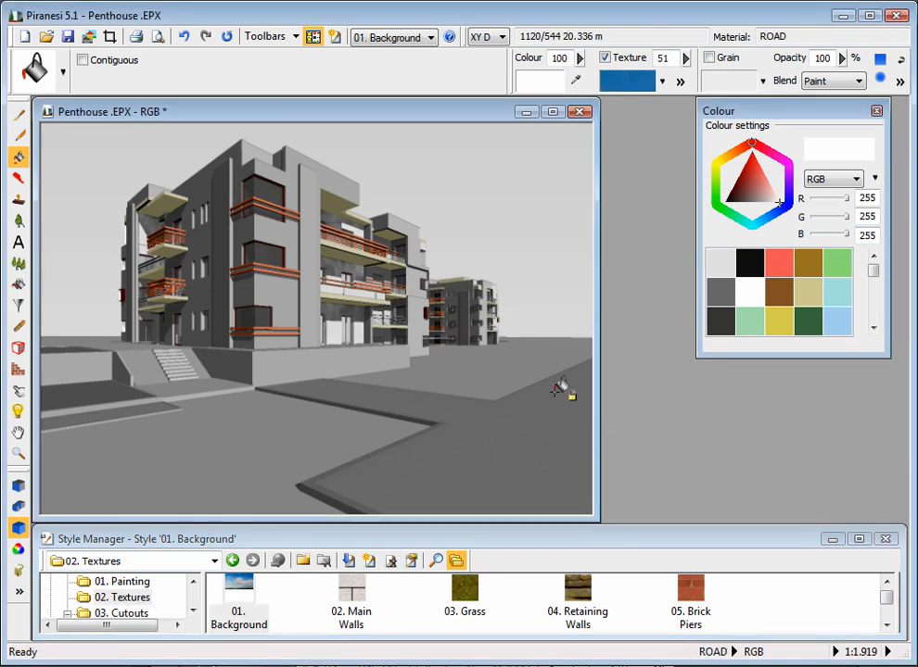
left_click(644, 76)
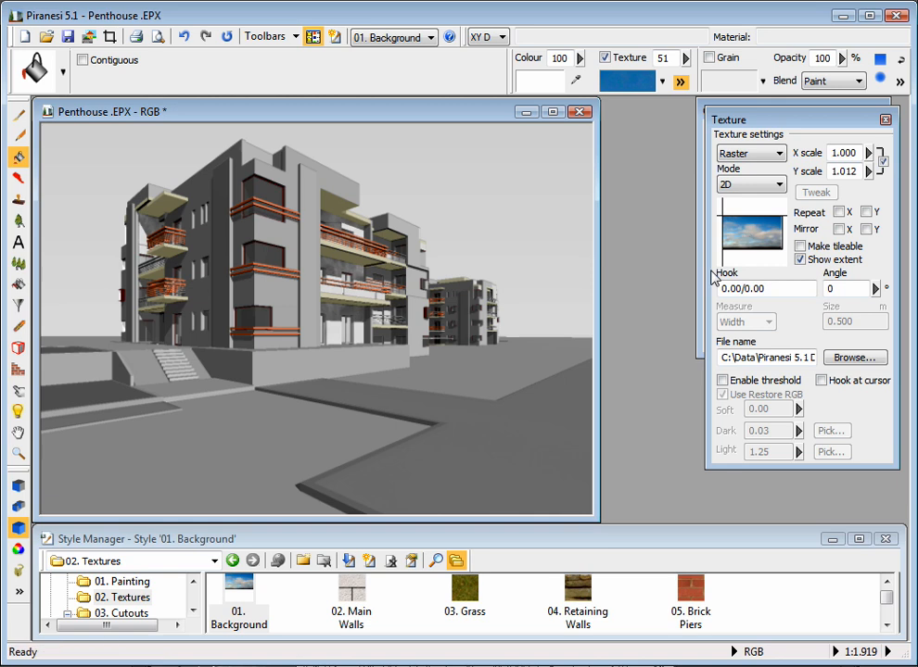
left_click(491, 203)
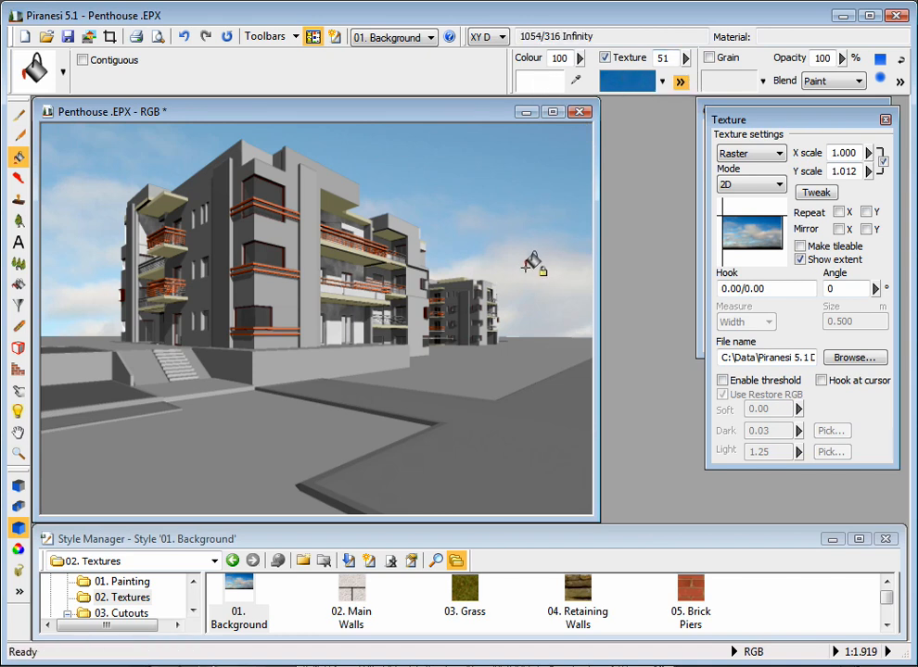
- Tweak the sky texture vertically so its lower edge meets the horizon, at a Y scale of about 0.70
left_click(816, 193)
left_click_drag(317, 442, 326, 339)
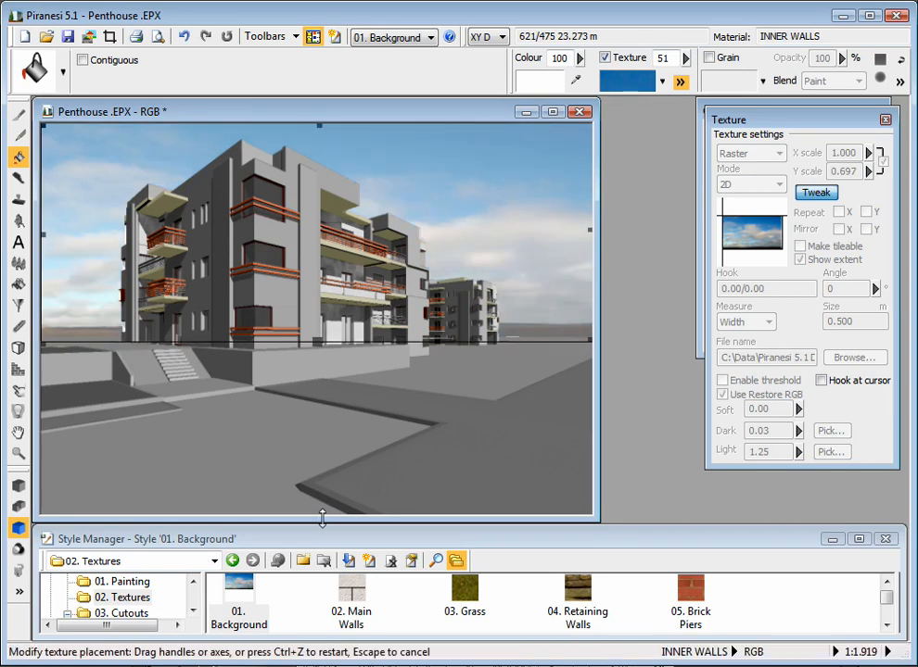
left_click(816, 193)
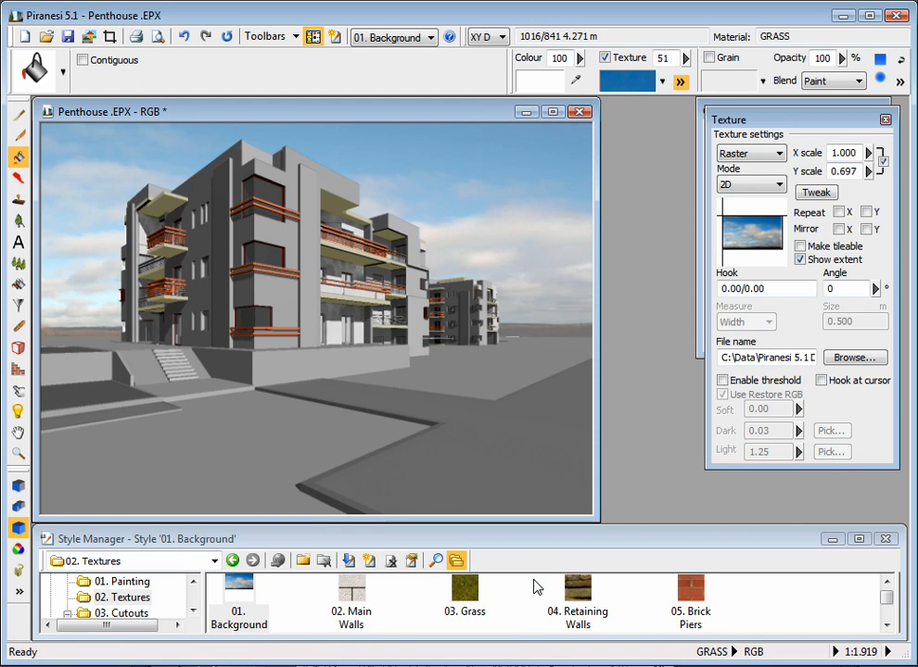
- Fill the lawns with the 03. Grass style and the retaining walls with the 04. Retaining Walls style
left_click(465, 598)
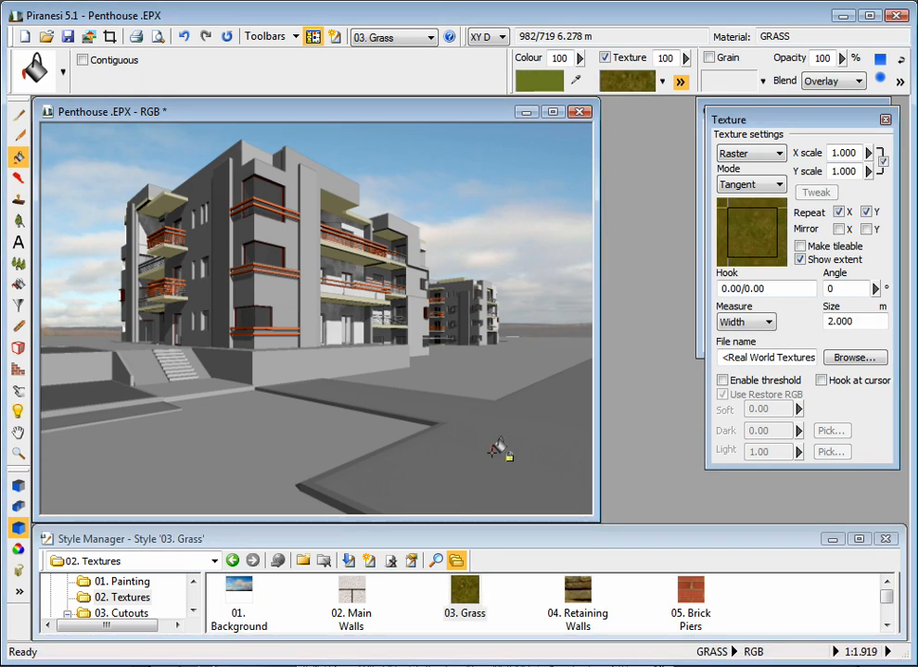
left_click(493, 450)
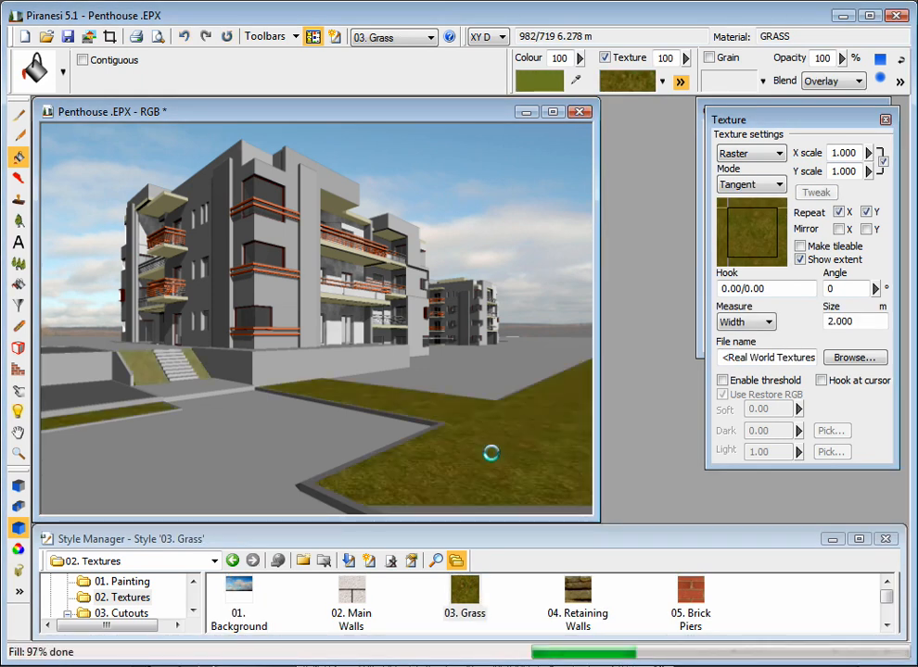
left_click(578, 591)
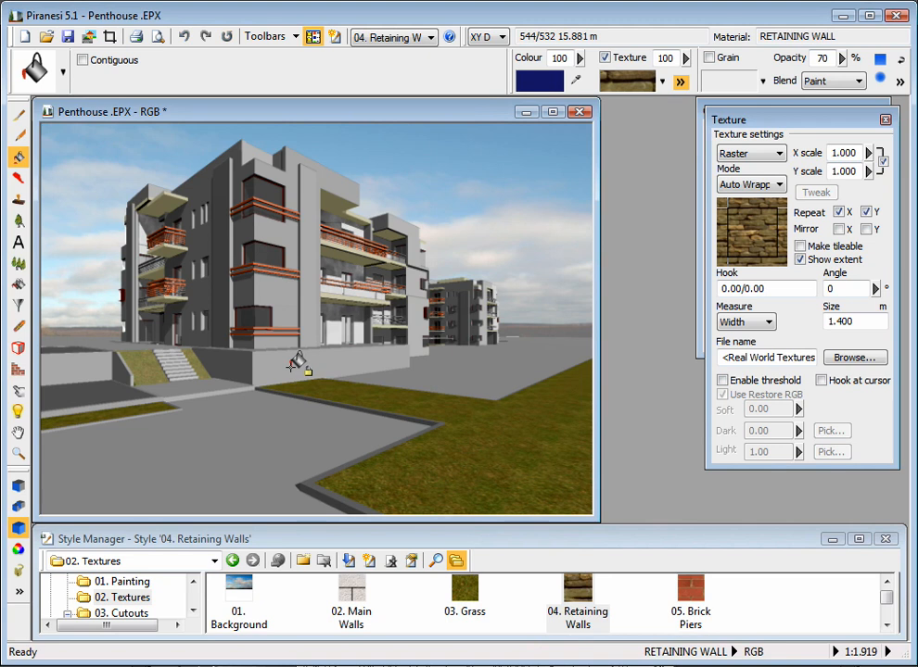
left_click(291, 366)
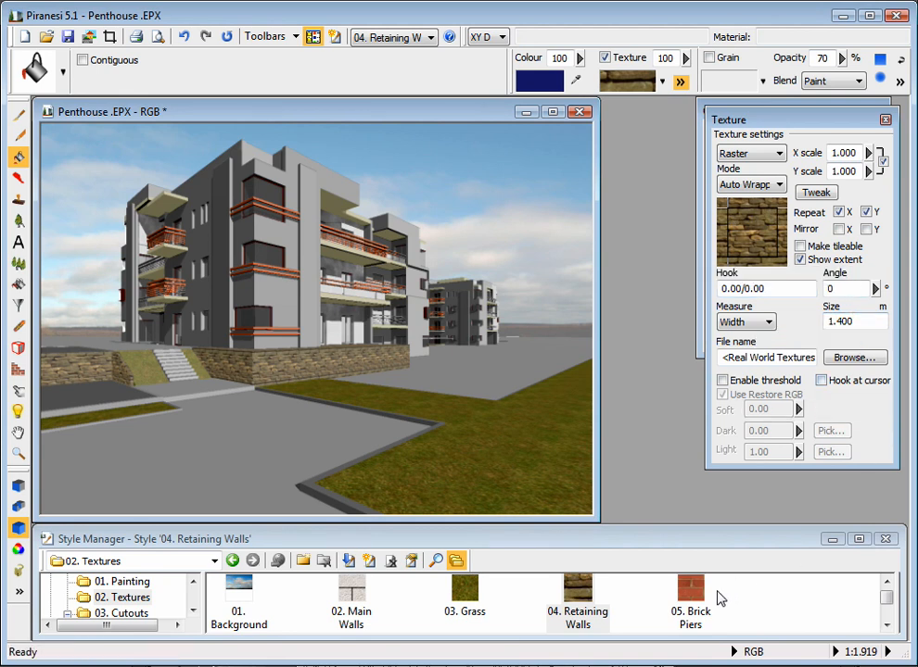
- Fill the building's vertical piers with the 05. Brick Piers style
left_click(691, 594)
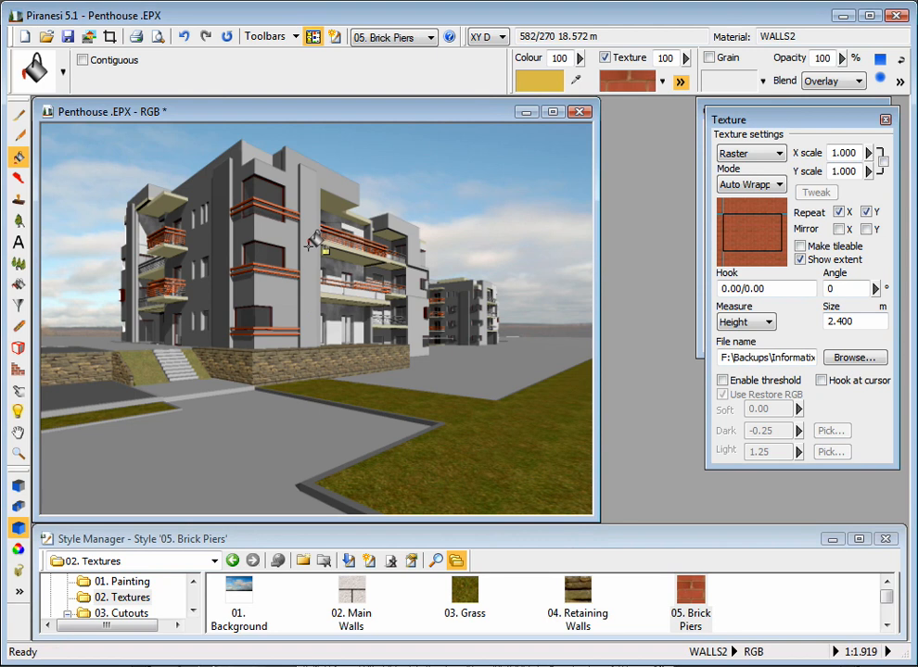
left_click(308, 246)
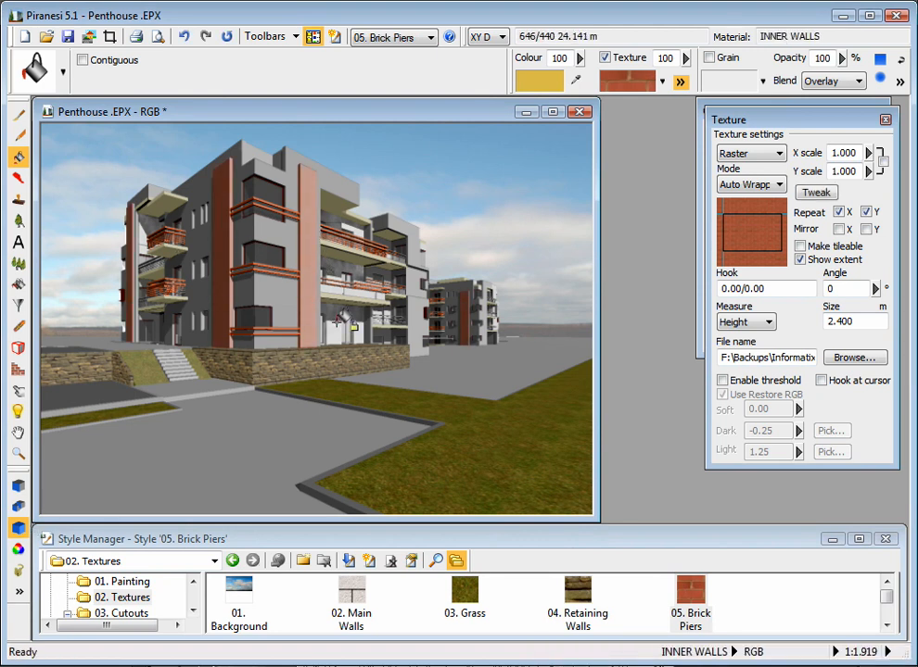
- Reapply the brick fill with Contiguous enabled, and reapply it to all piers with Contiguous disabled
left_click(82, 63)
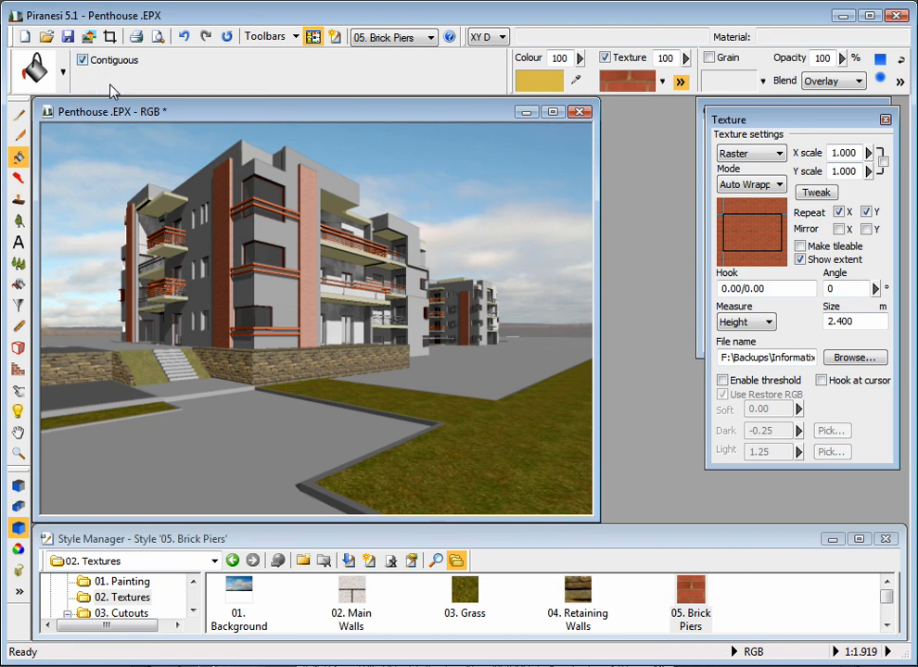
left_click(229, 36)
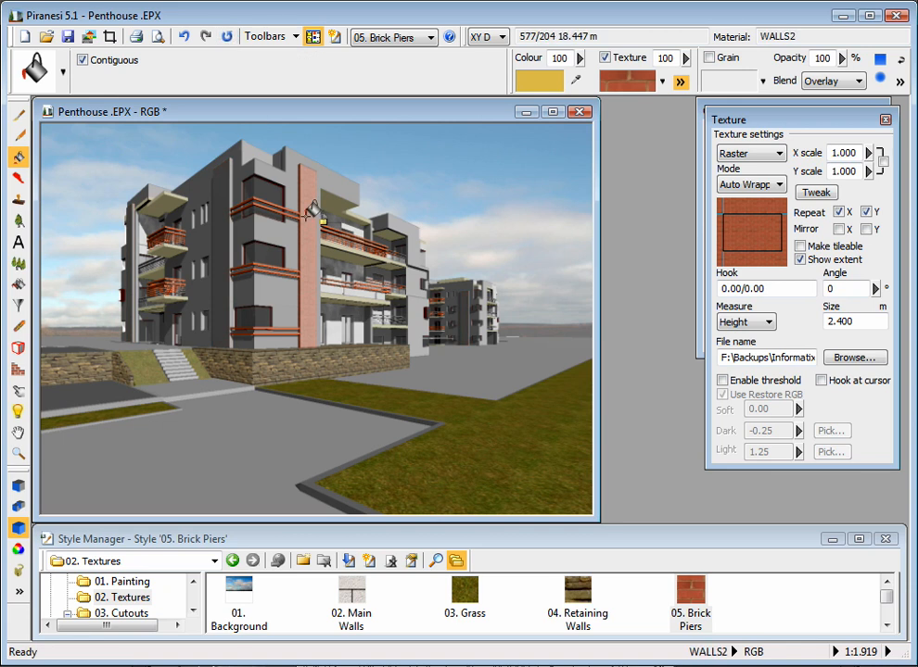
left_click(83, 60)
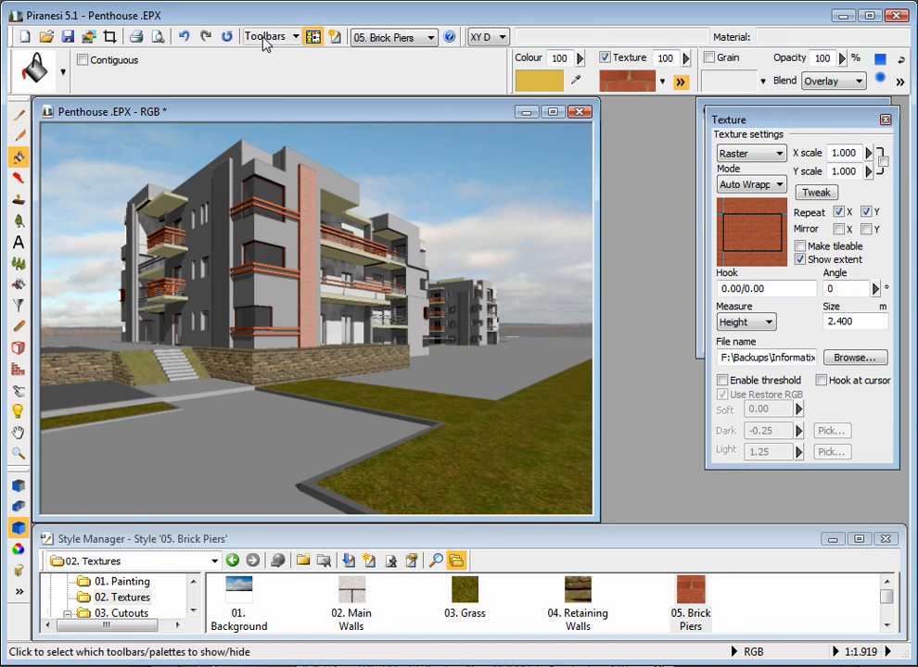
left_click(226, 36)
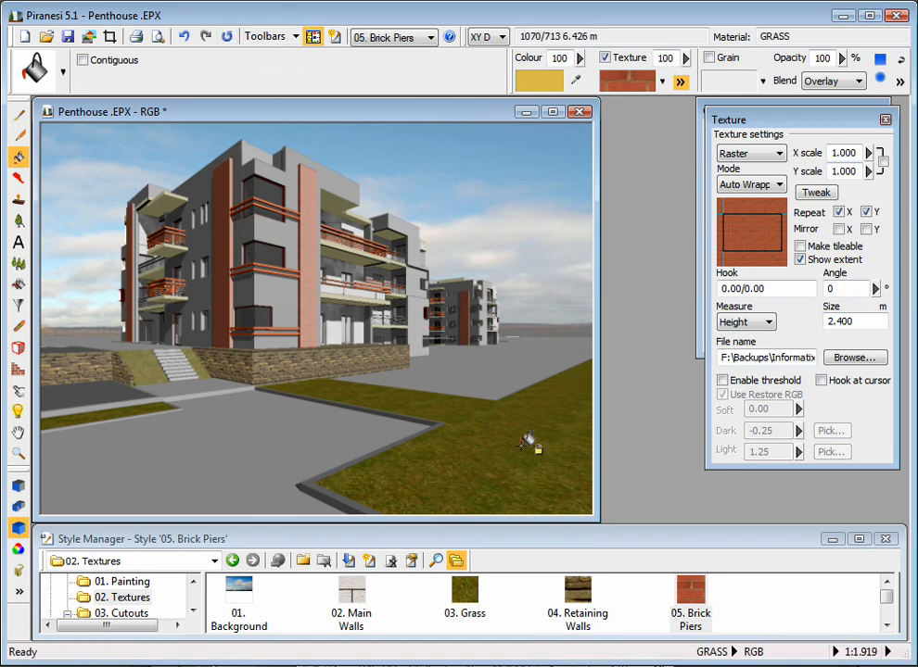
- Fill the road in front of the building with the 06. Paving style
left_click(883, 629)
left_click(238, 600)
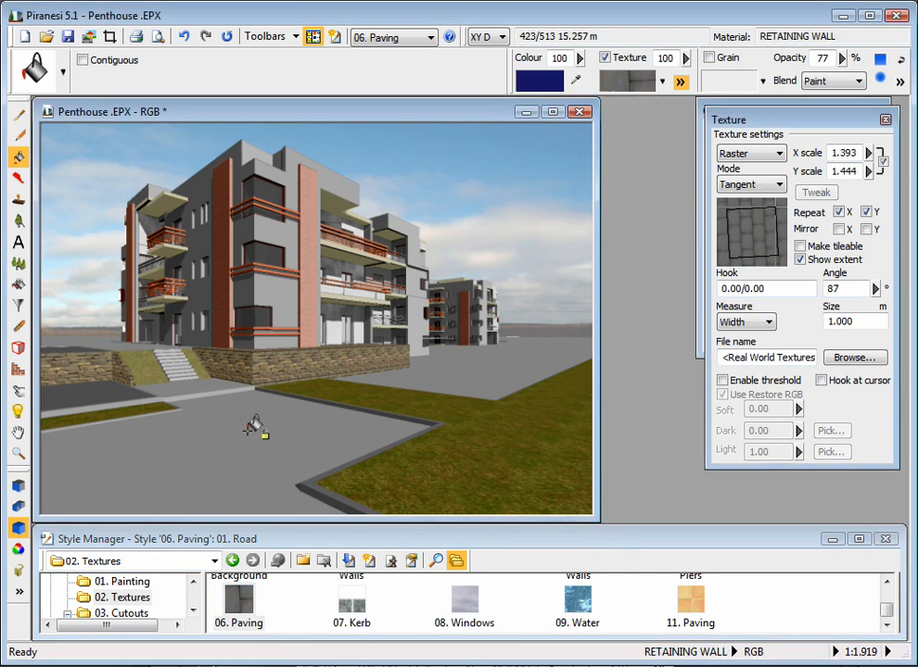
left_click(261, 411)
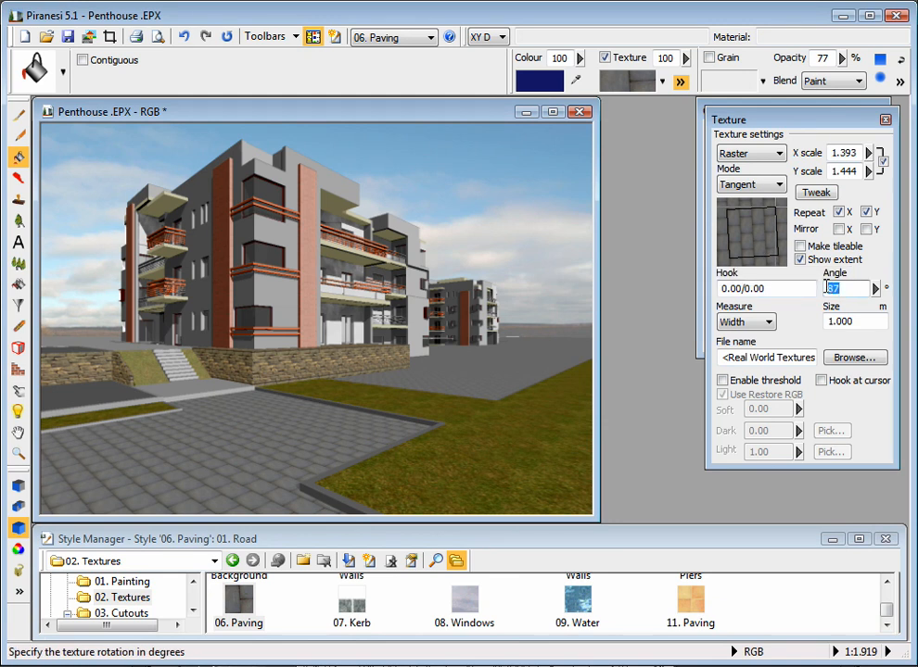
- Set the paving texture's angle to 0° and its size to 0.6 m wide, and reapply the road fill
type("0")
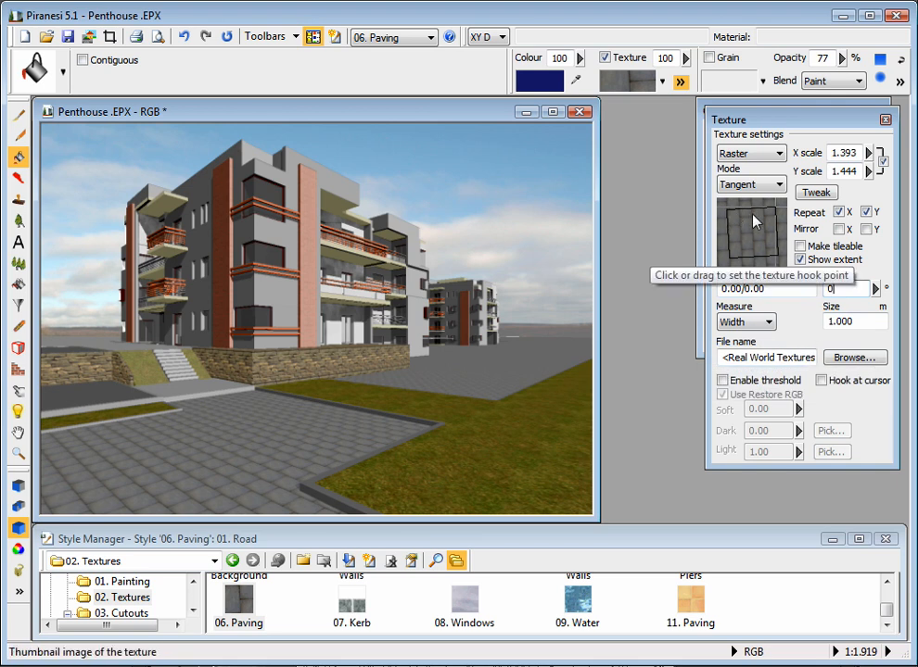
left_click(859, 324)
left_click_drag(858, 324, 832, 326)
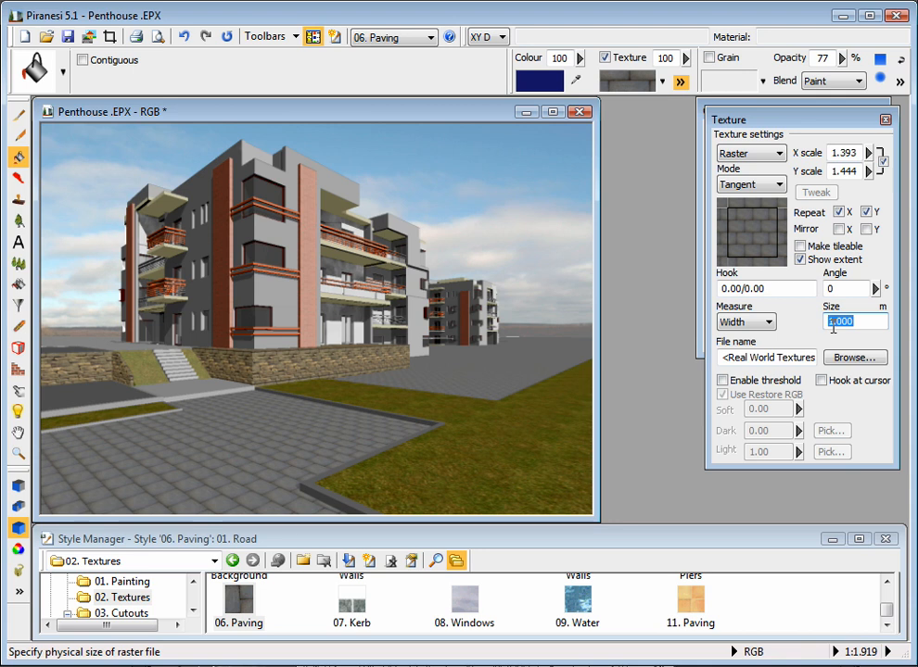
type(".6")
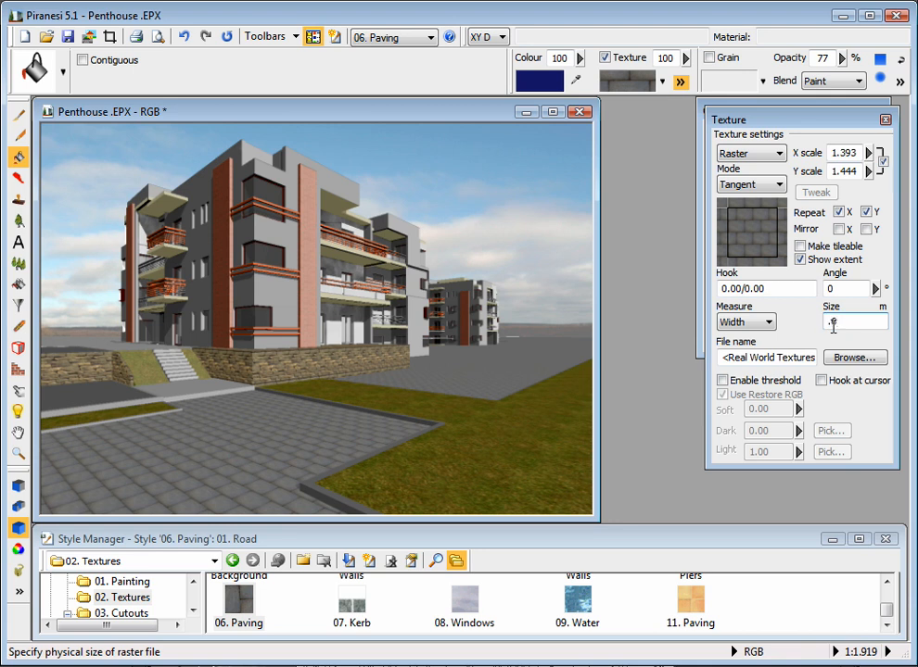
key("Return")
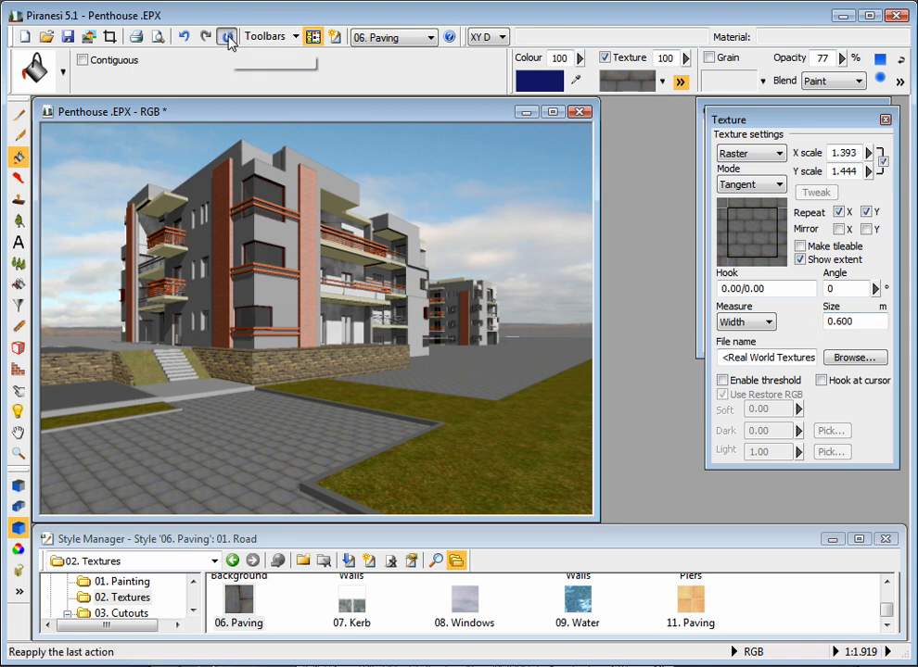
left_click(226, 36)
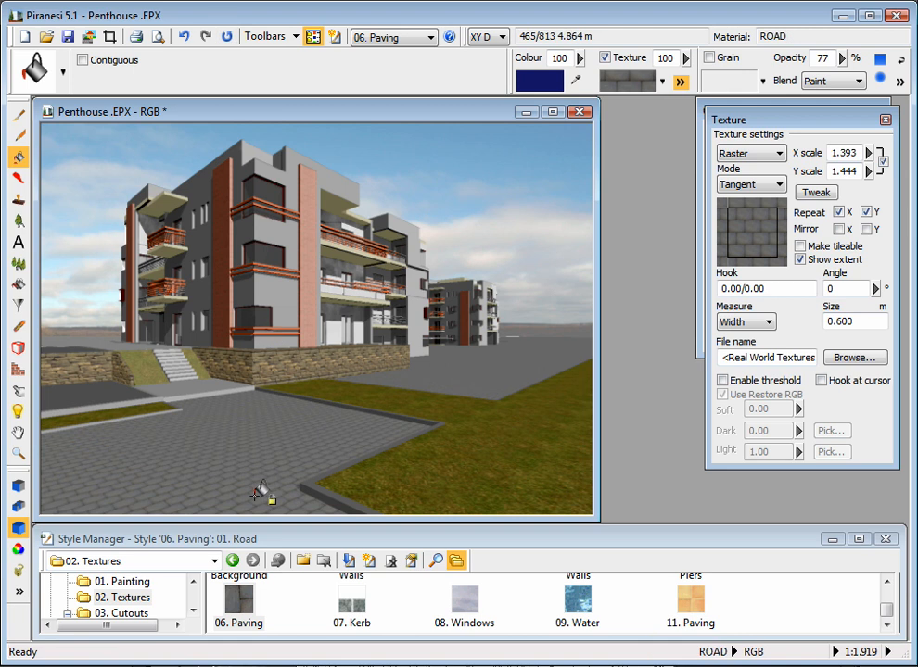
- Tweak the paving texture's placement on the road, moving its outline so one corner meets the foreground kerb corner
scroll(261, 496, "up", 2)
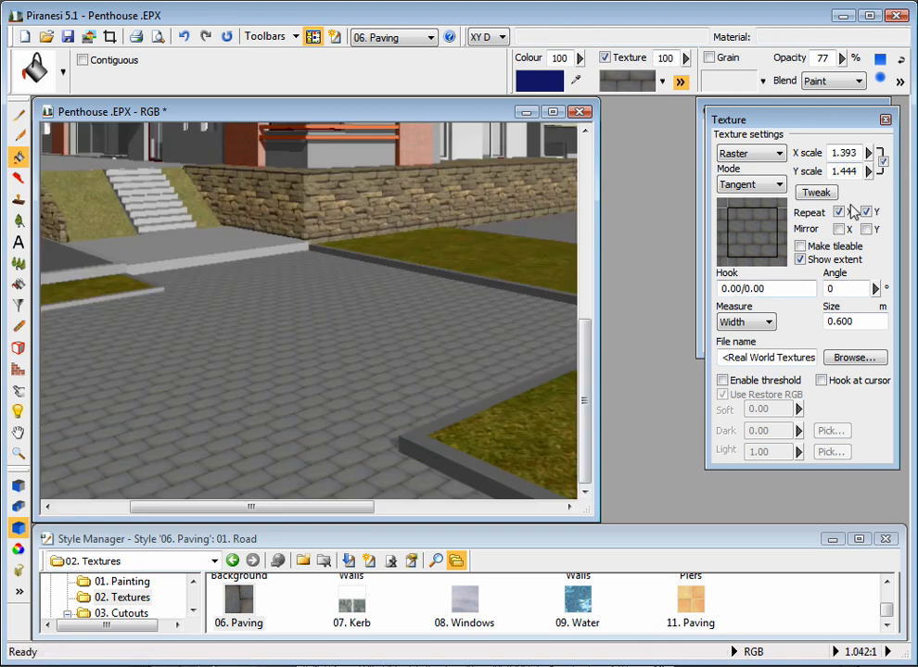
left_click(816, 192)
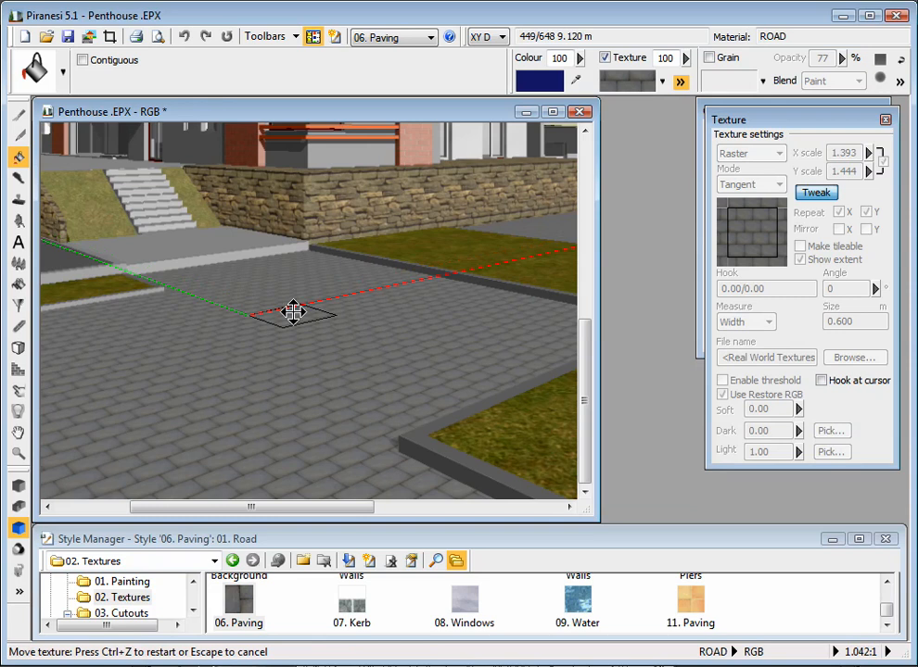
left_click_drag(293, 312, 318, 442)
left_click(866, 212)
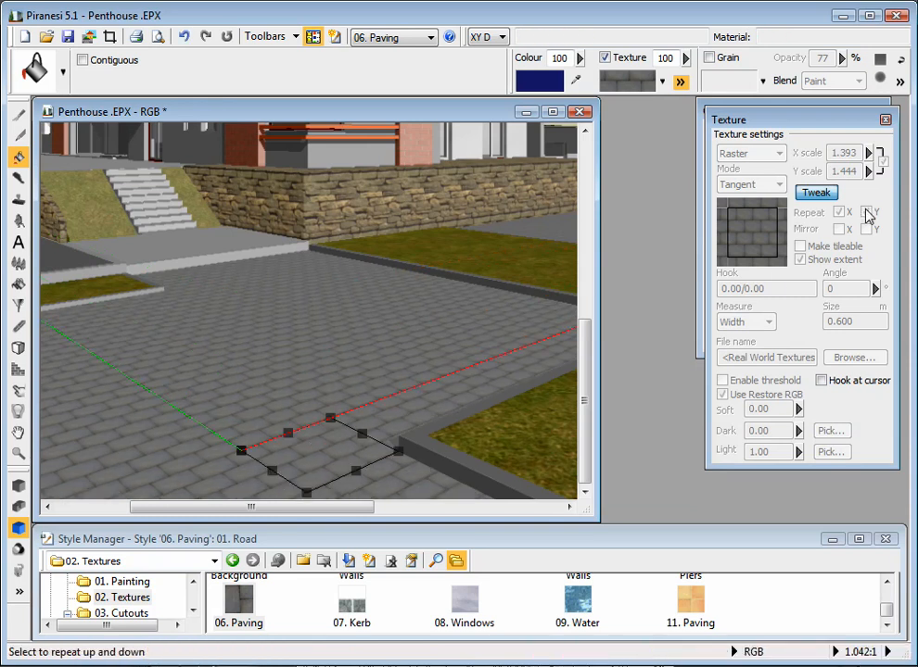
left_click(816, 192)
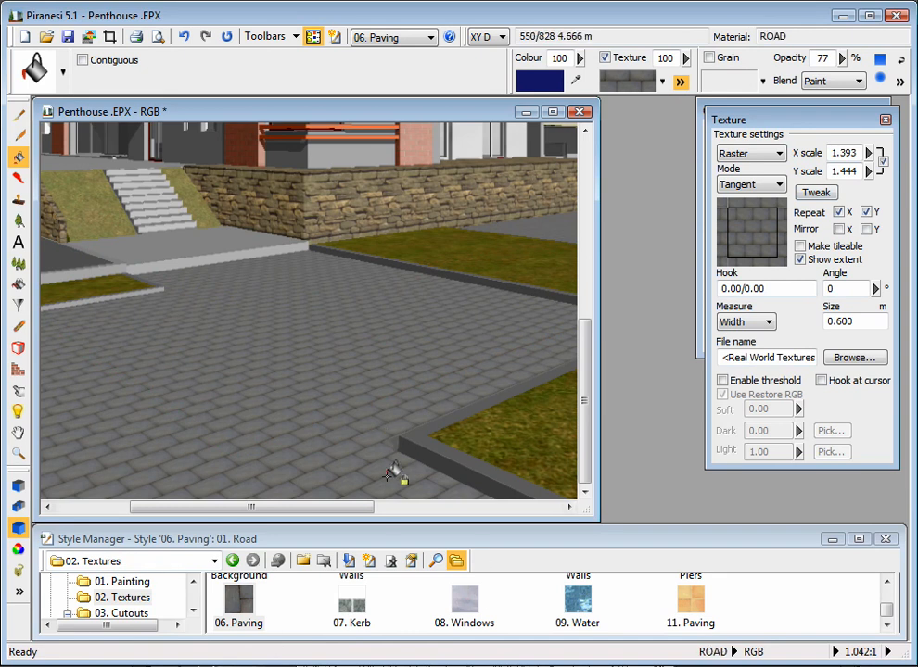
scroll(256, 293, "down", 1)
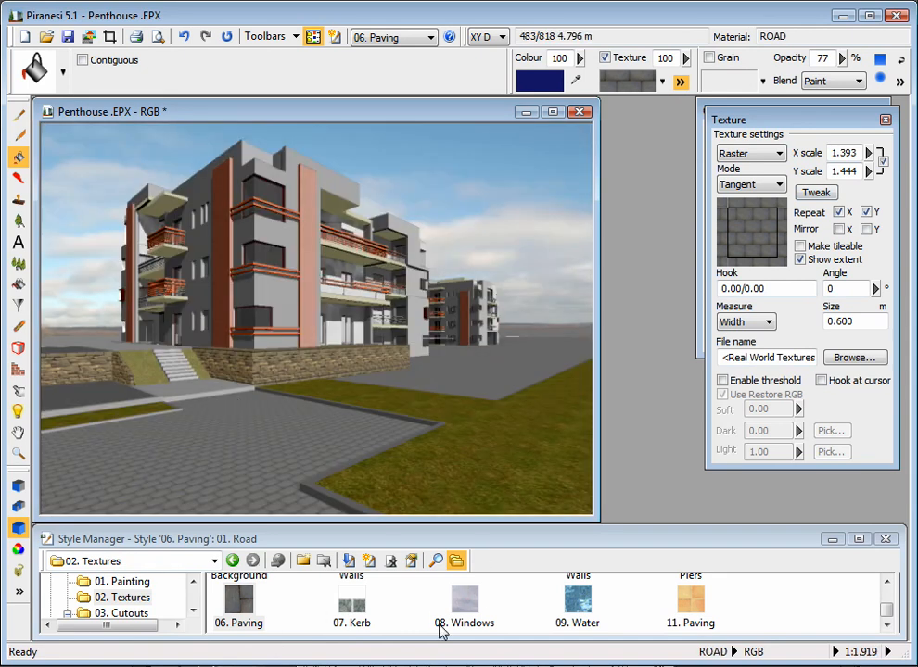
- Fill the kerbs along the road with the 07. Kerb style
left_click(360, 607)
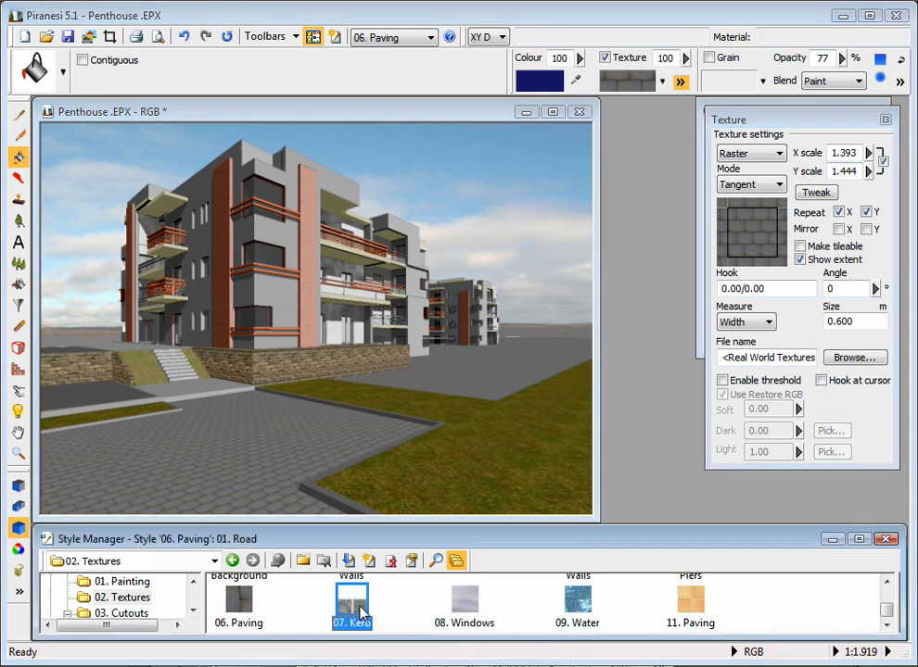
left_click(315, 485)
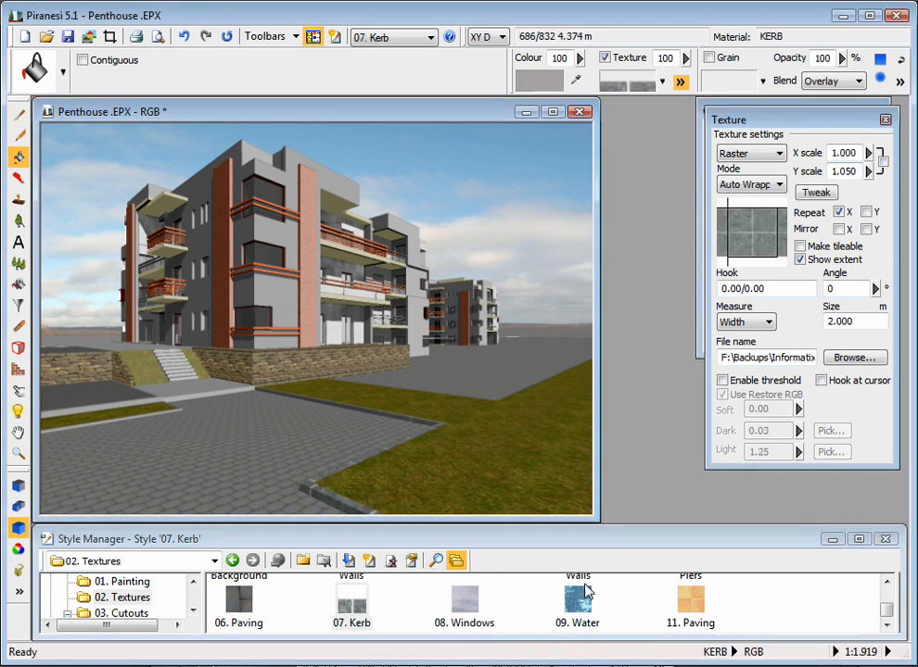
- Check the fade settings of the 08. Windows style and fill the building's smoked-glass windows with it
left_click(466, 602)
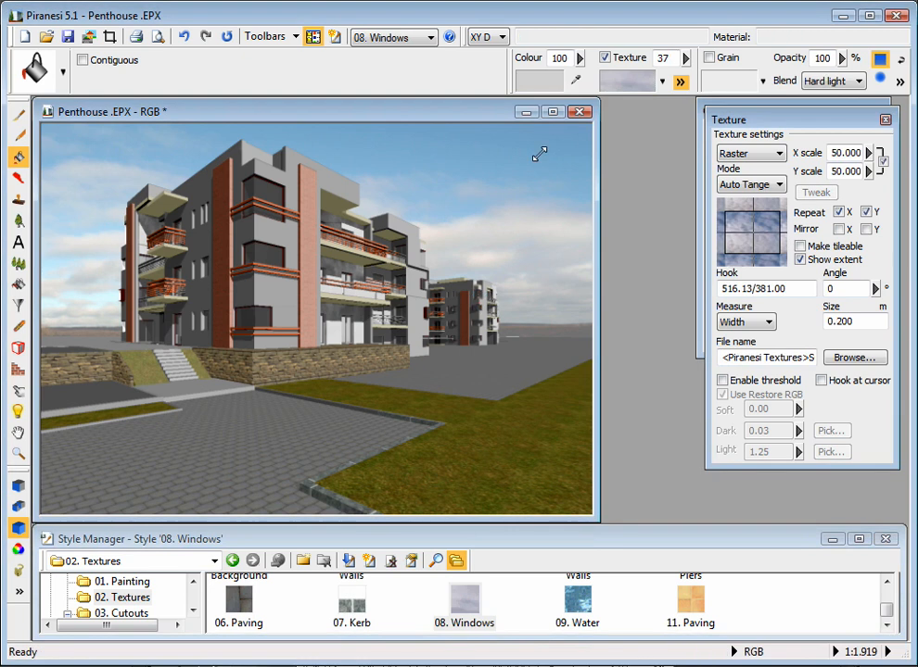
left_click(883, 63)
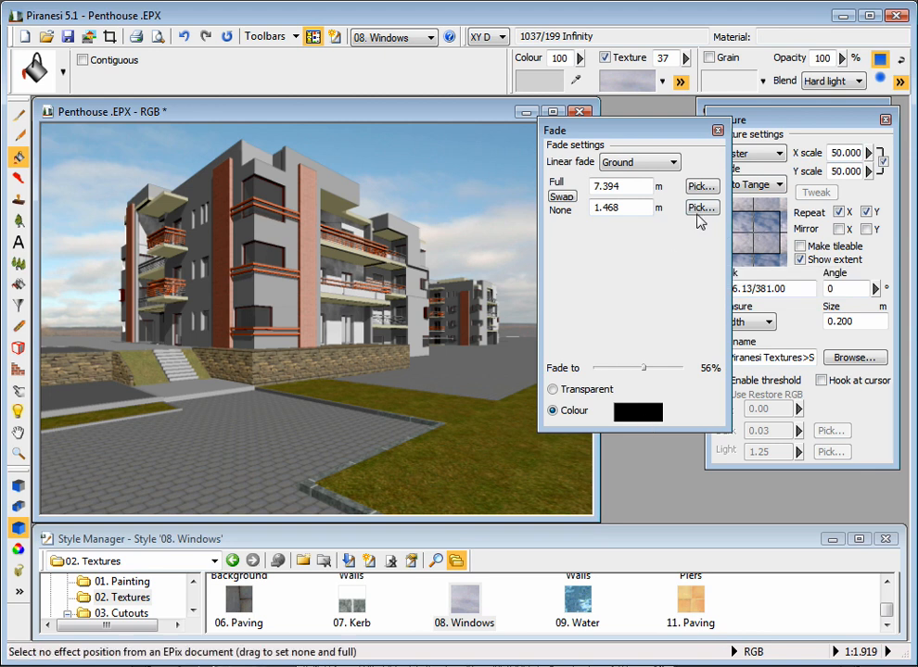
left_click(717, 130)
left_click(274, 192)
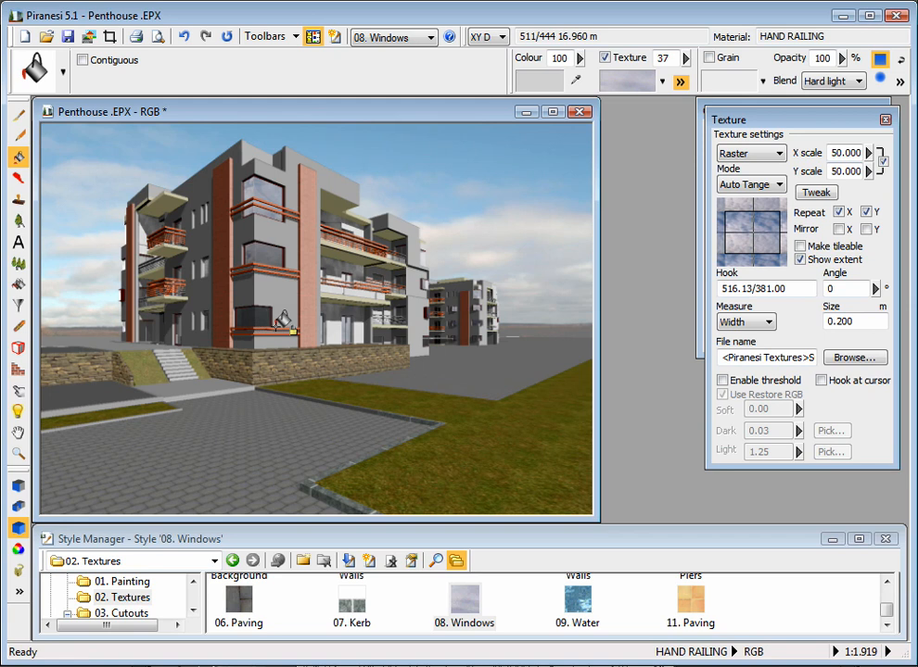
- Fill the main walls of the building with the 02. Main Walls style and inspect the facade up close
left_click(887, 584)
left_click(885, 625)
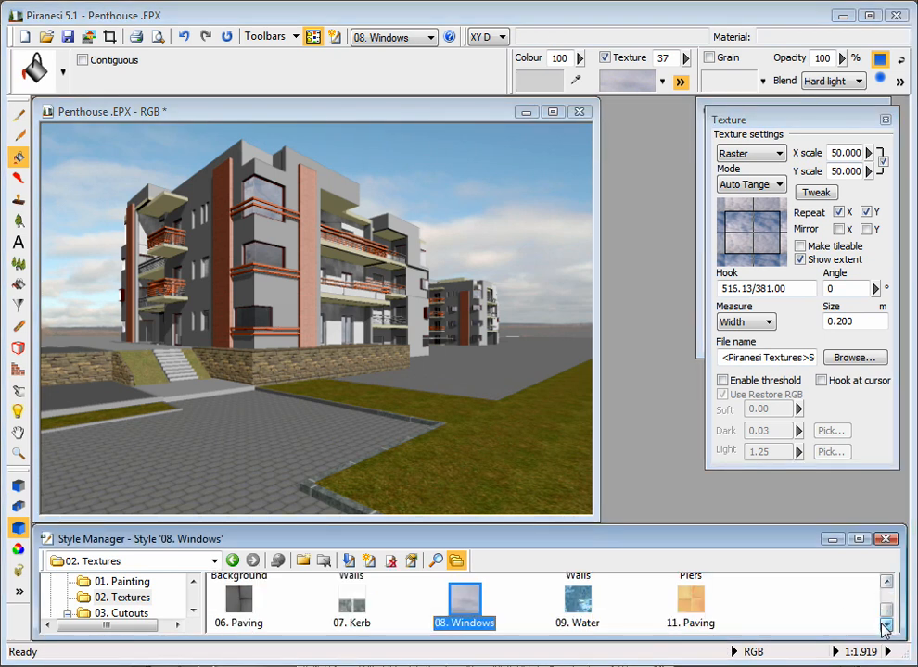
left_click(886, 583)
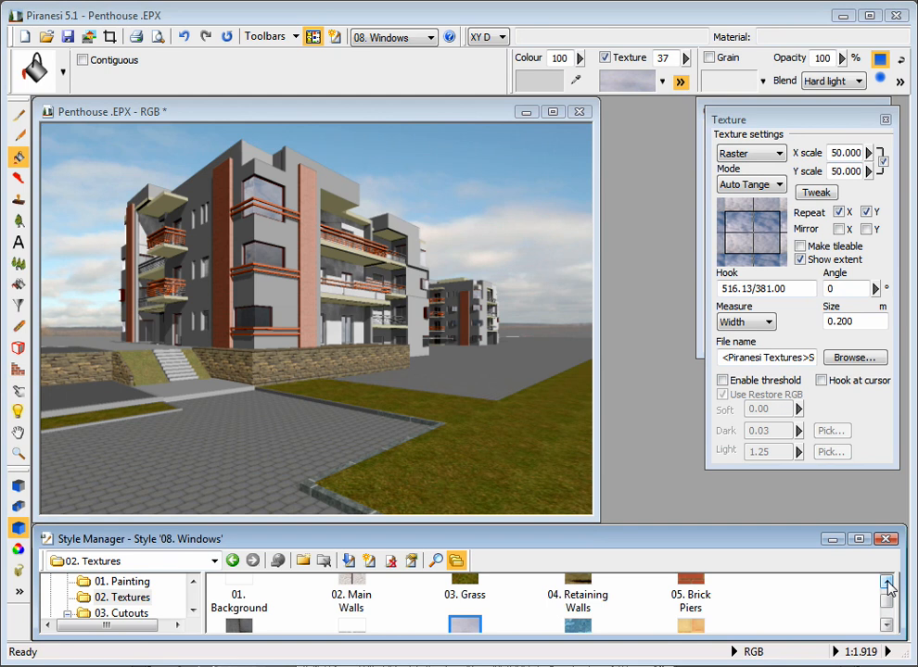
left_click(349, 598)
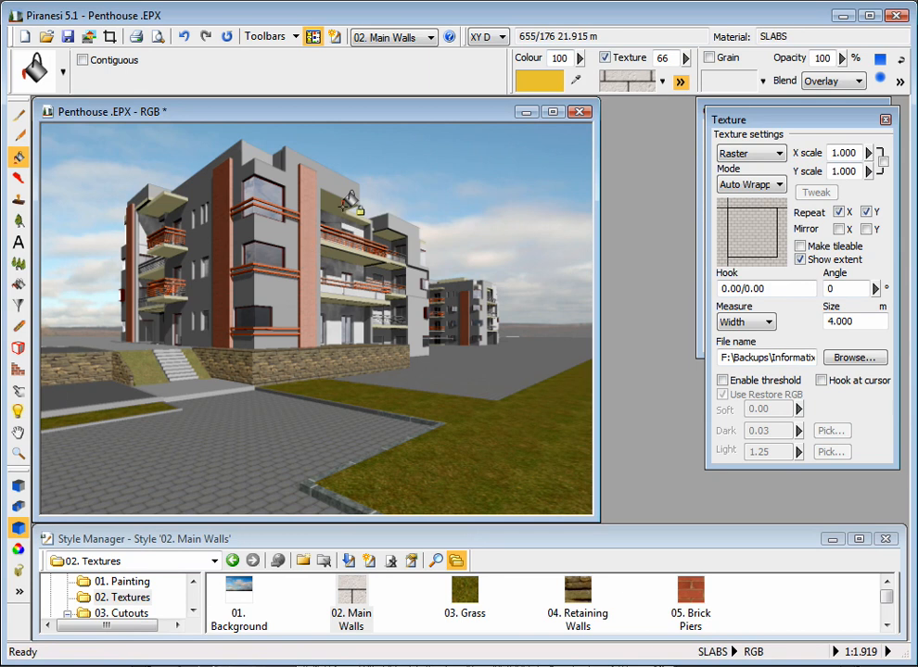
left_click(261, 139)
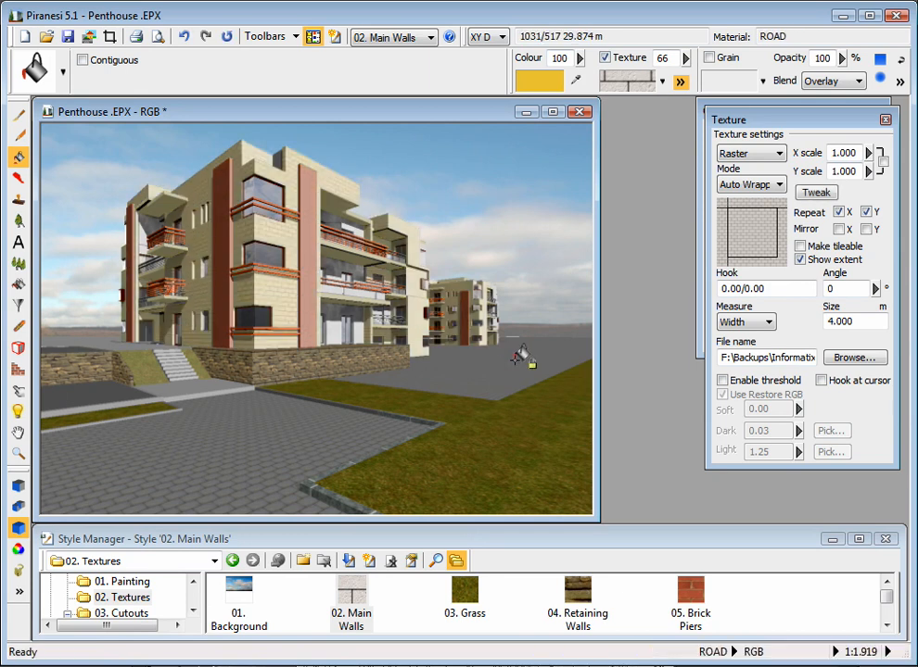
scroll(261, 280, "up", 2)
middle_click_drag(349, 328, 349, 367)
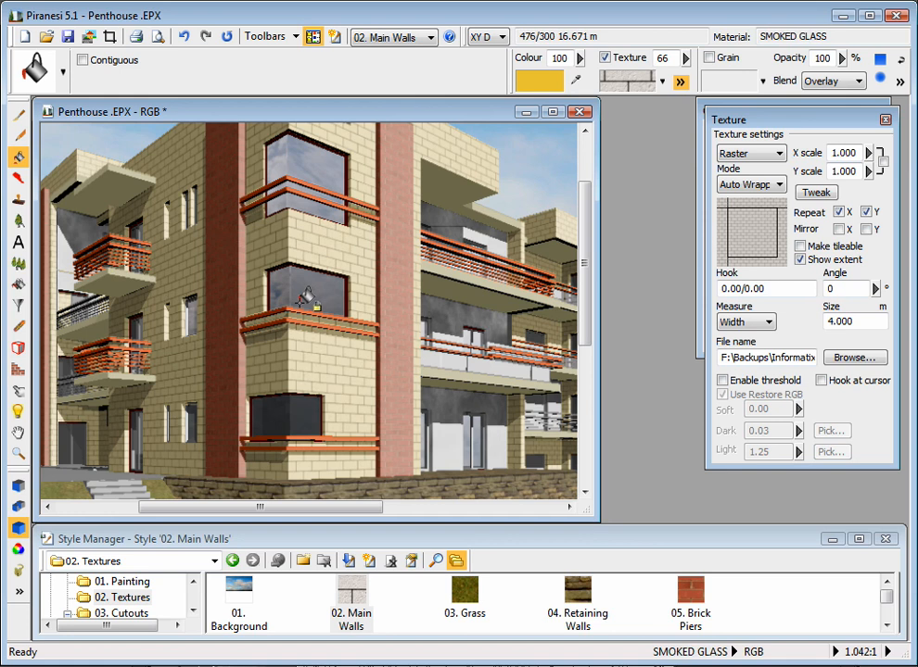
scroll(301, 302, "down", 1)
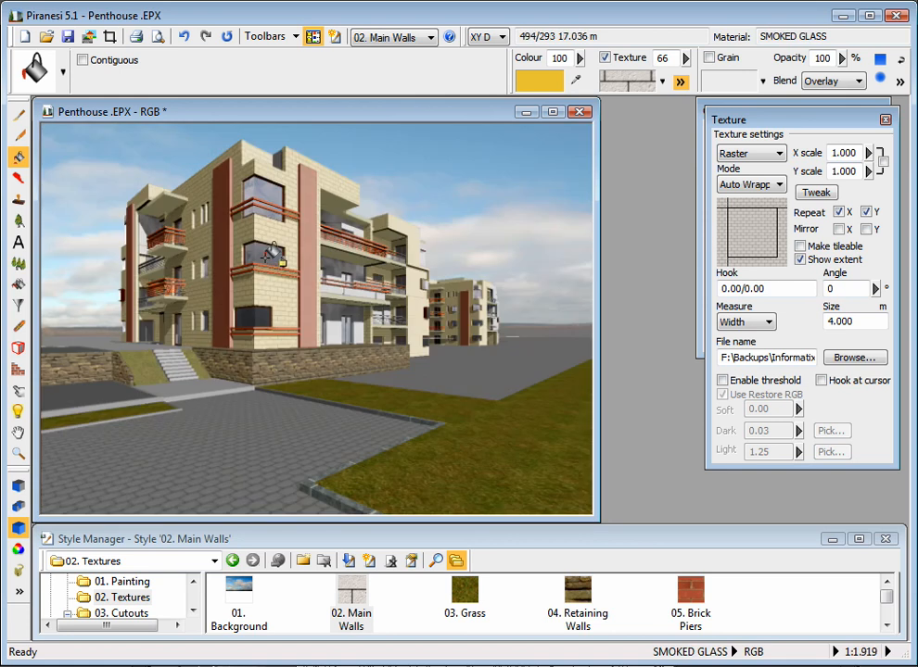
- Fill the pavement and the steps leading to the building with the 11. Paving style
left_click(886, 625)
left_click(886, 625)
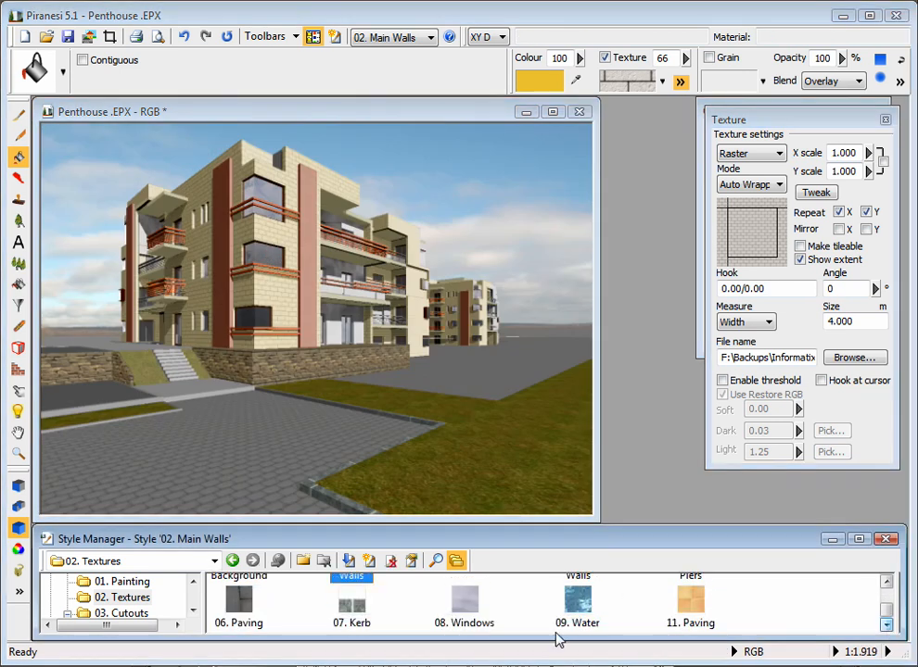
left_click(691, 612)
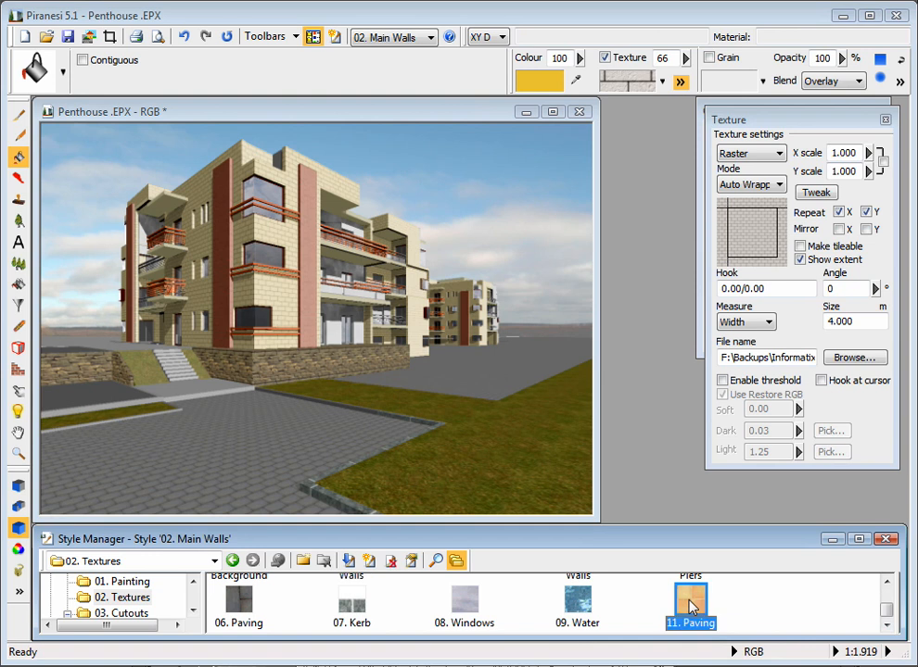
left_click(188, 391)
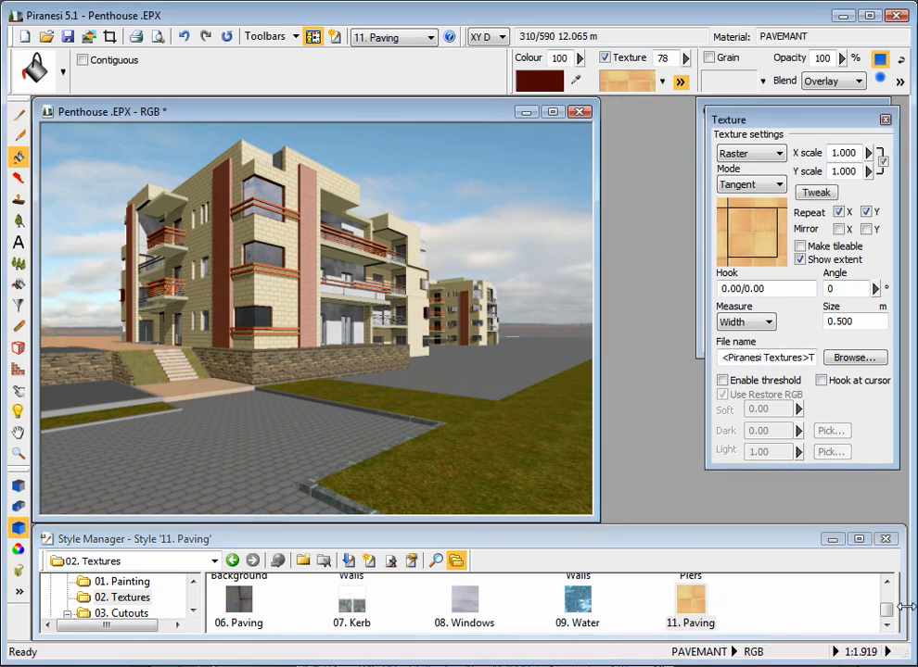
- Fill the lower and upper pool surfaces beside the entrance steps with the 09. Water style
left_click(572, 604)
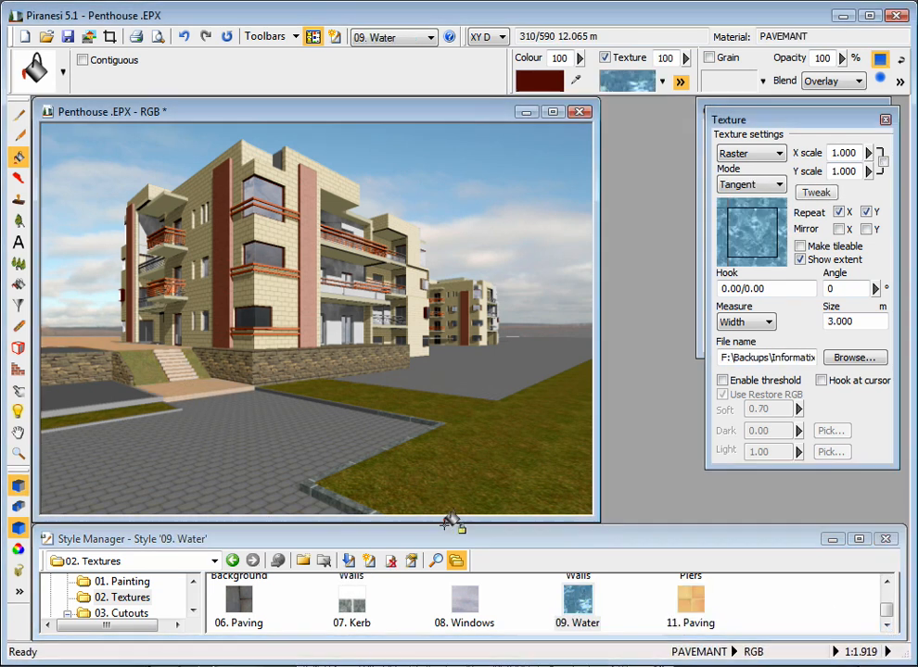
left_click(70, 346)
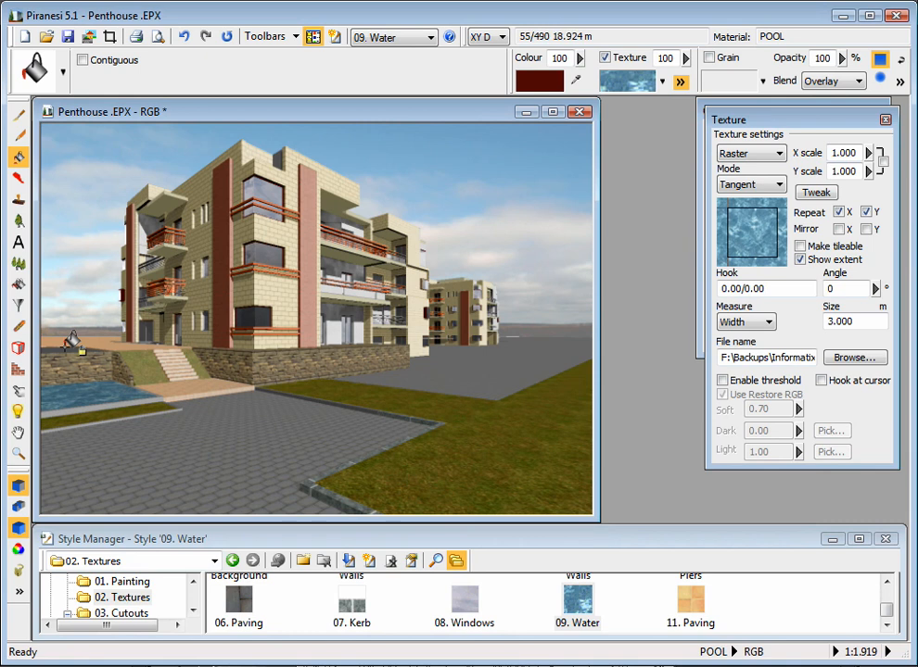
left_click(887, 626)
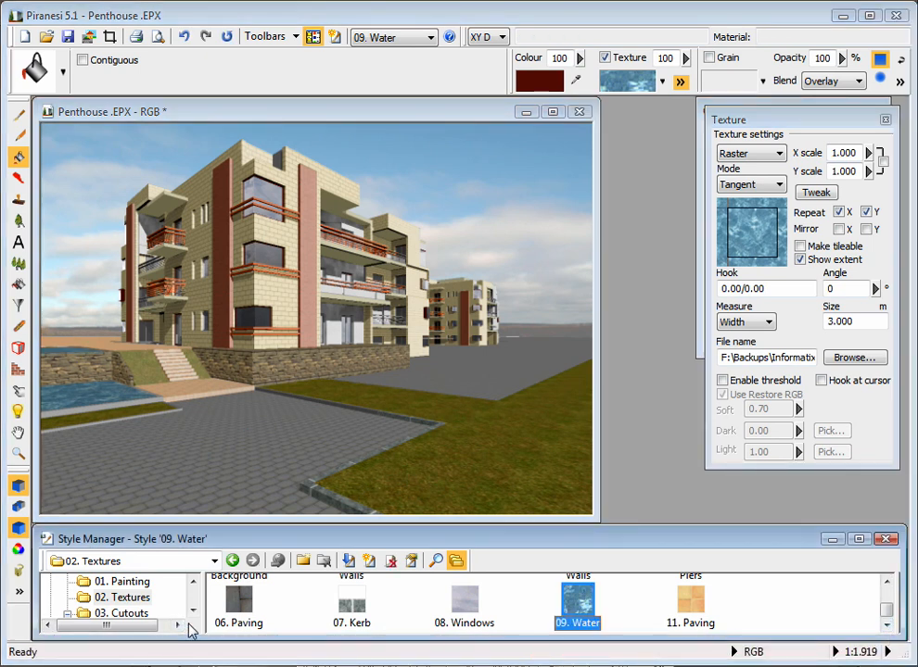
- Place the 01. Trees in the background cutout from the 03. Cutouts styles in the far distance beyond the rear building
left_click(135, 614)
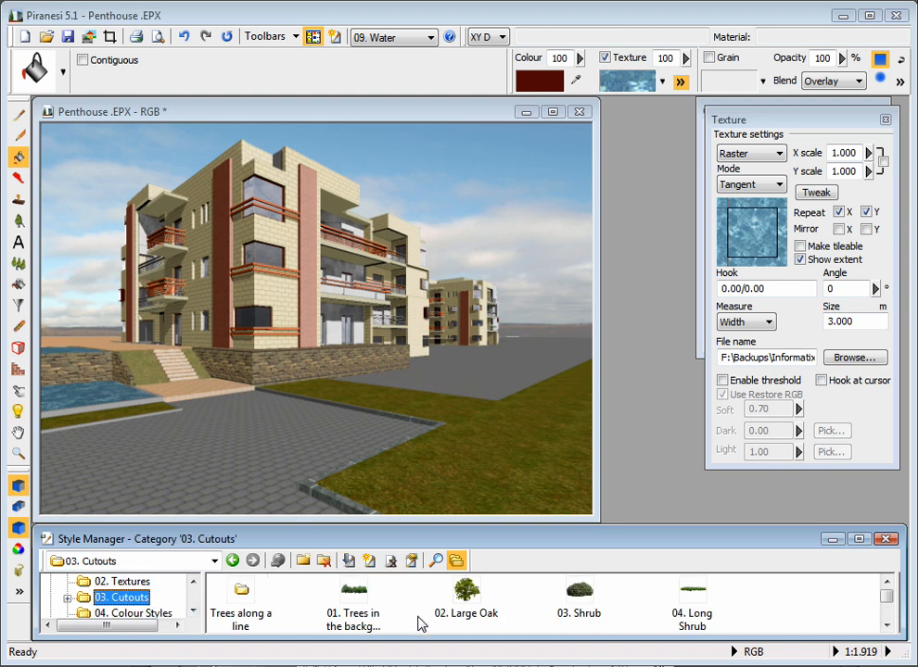
left_click(357, 602)
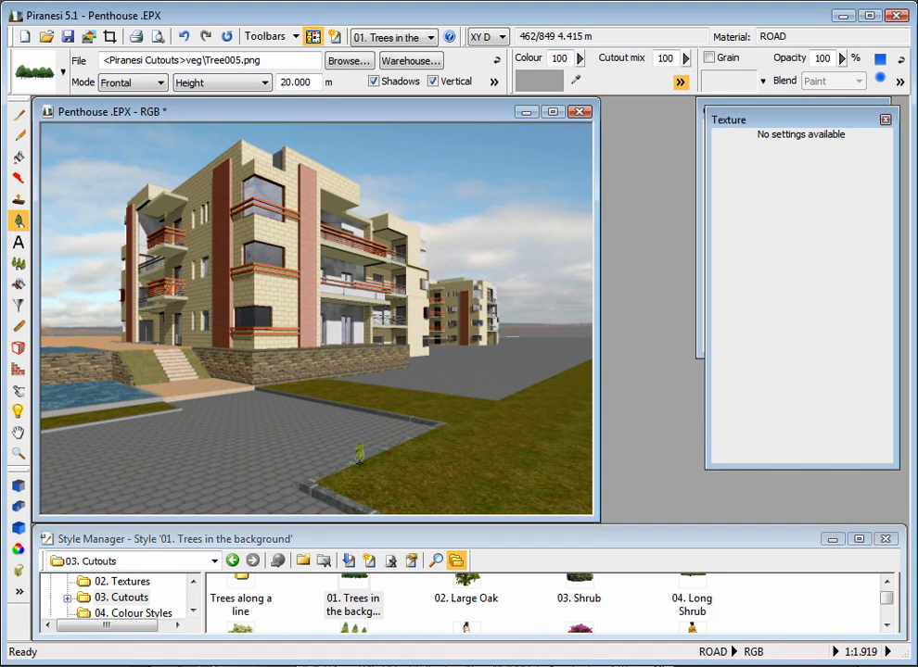
left_click_drag(360, 462, 427, 401)
left_click_drag(470, 375, 543, 349)
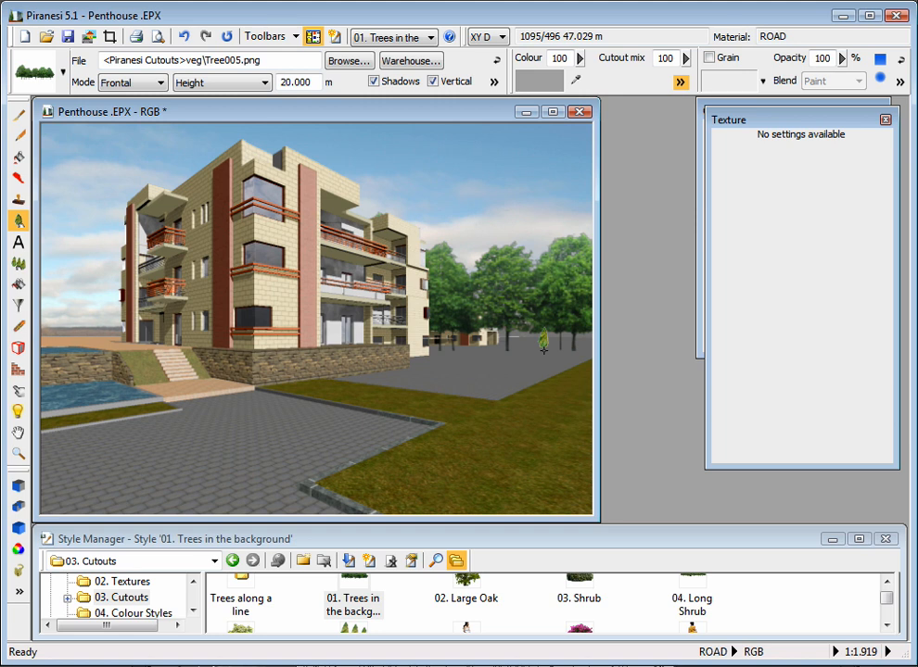
mouse_move(544, 349)
left_mouse_down()
mouse_move(520, 359)
mouse_move(562, 346)
mouse_move(561, 337)
mouse_move(545, 354)
left_mouse_up()
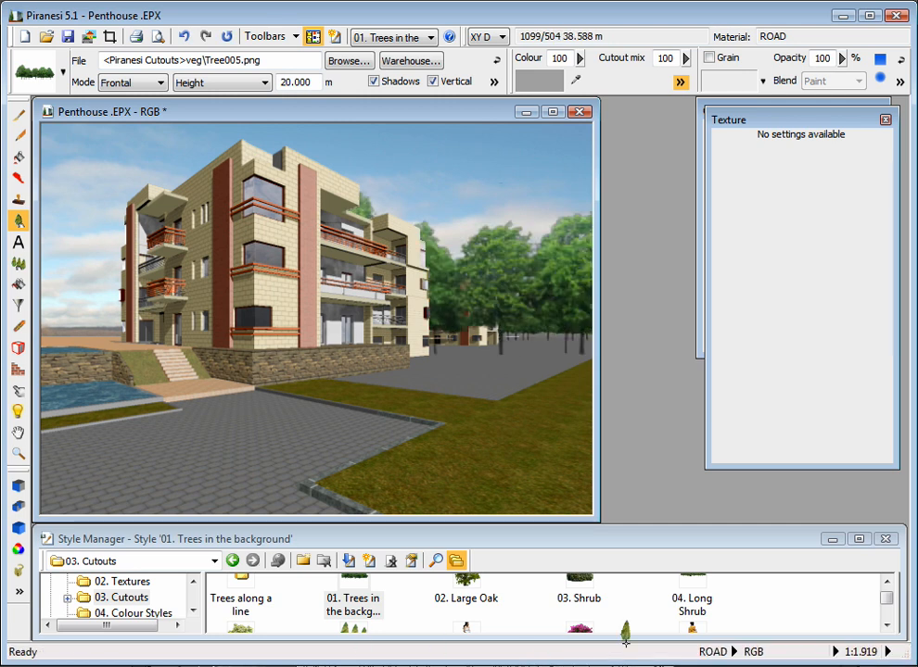
key("ctrl+z")
- Place the 02. Large Oak cutout behind the upper pool and the 03. Shrub cutout on the grass before the retaining wall
left_click(467, 589)
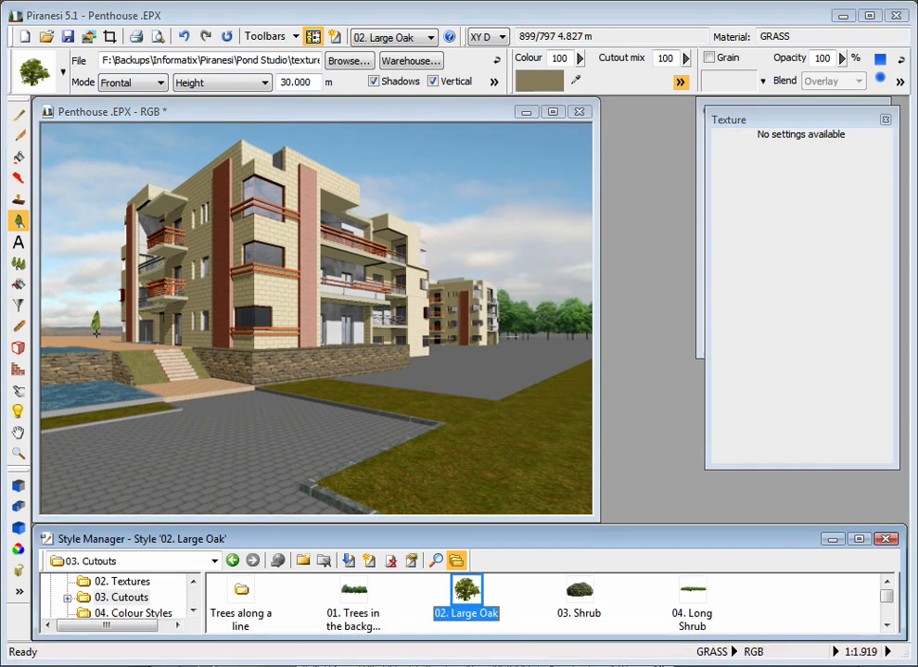
left_click_drag(100, 355, 105, 340)
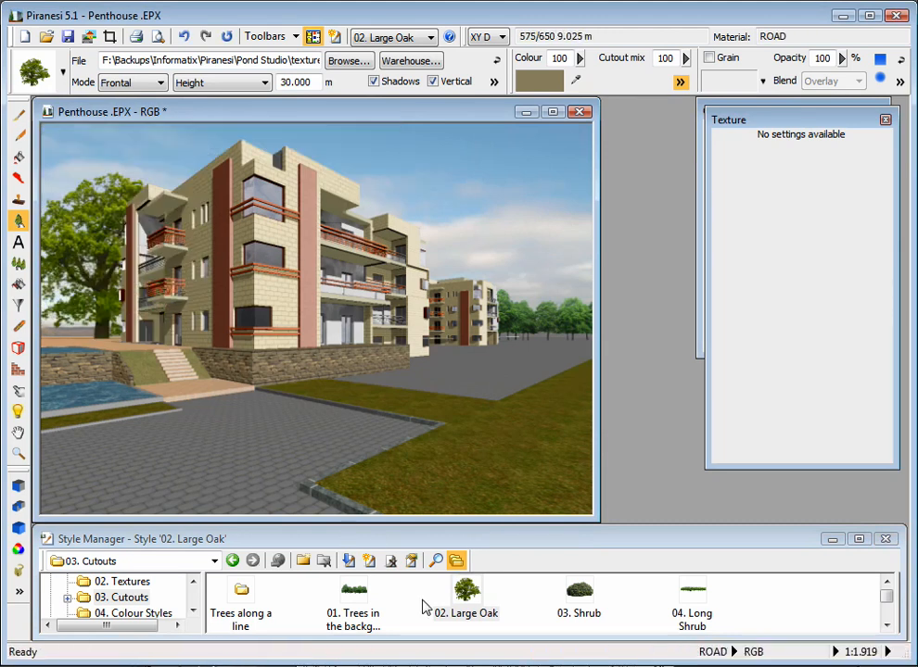
left_click(580, 594)
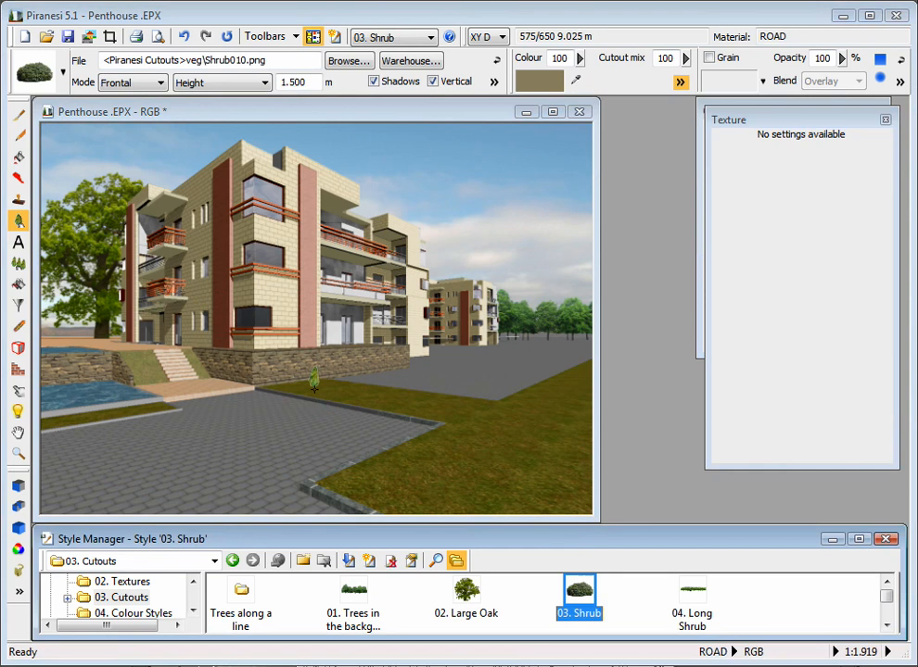
left_click(324, 389)
- Place 04. Long Shrub cutouts as hedges along the tops of the retaining walls on both sides of the steps
left_click(705, 603)
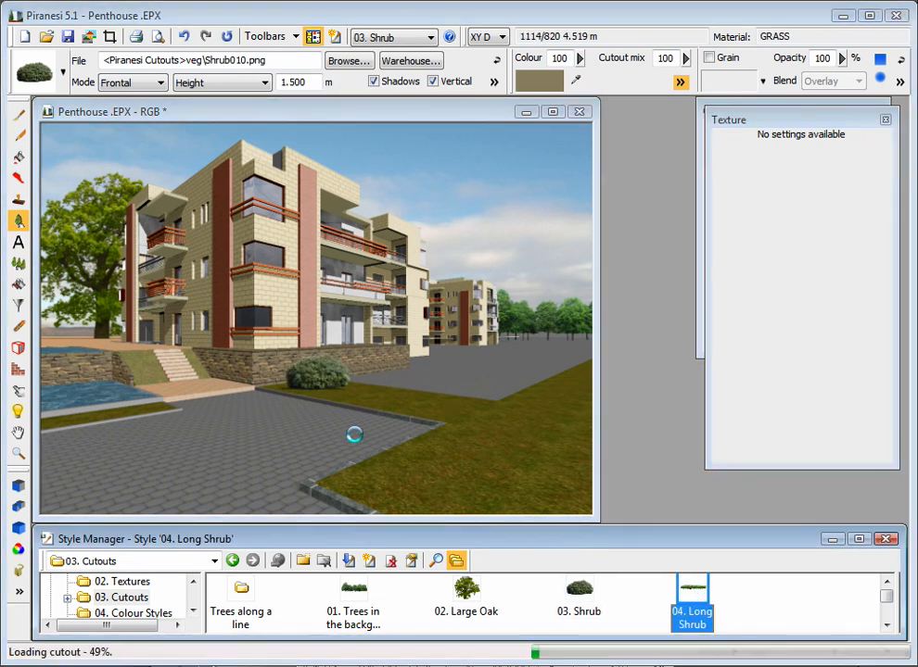
left_click(268, 348)
left_click_drag(269, 353, 0, 357)
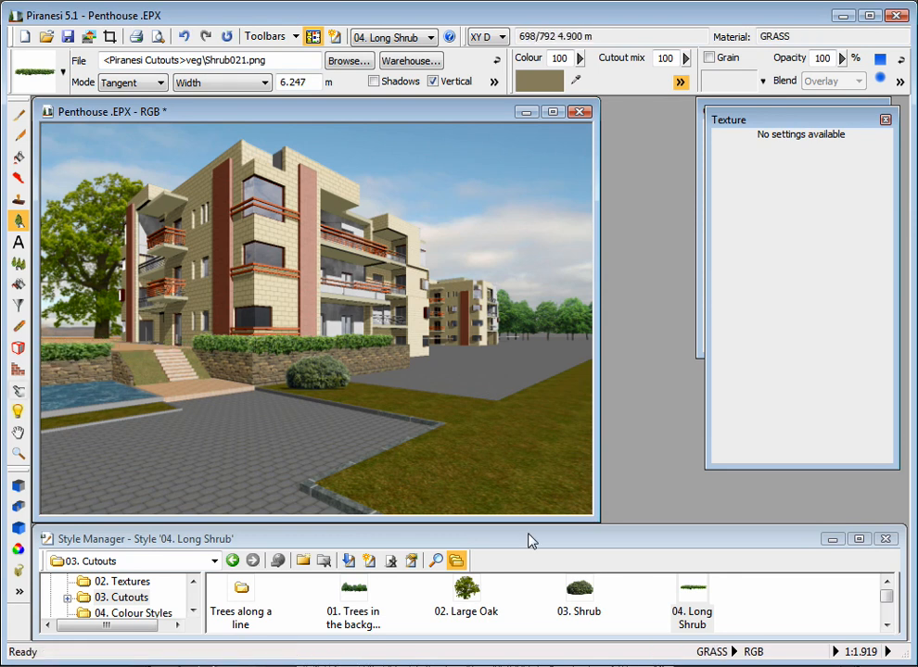